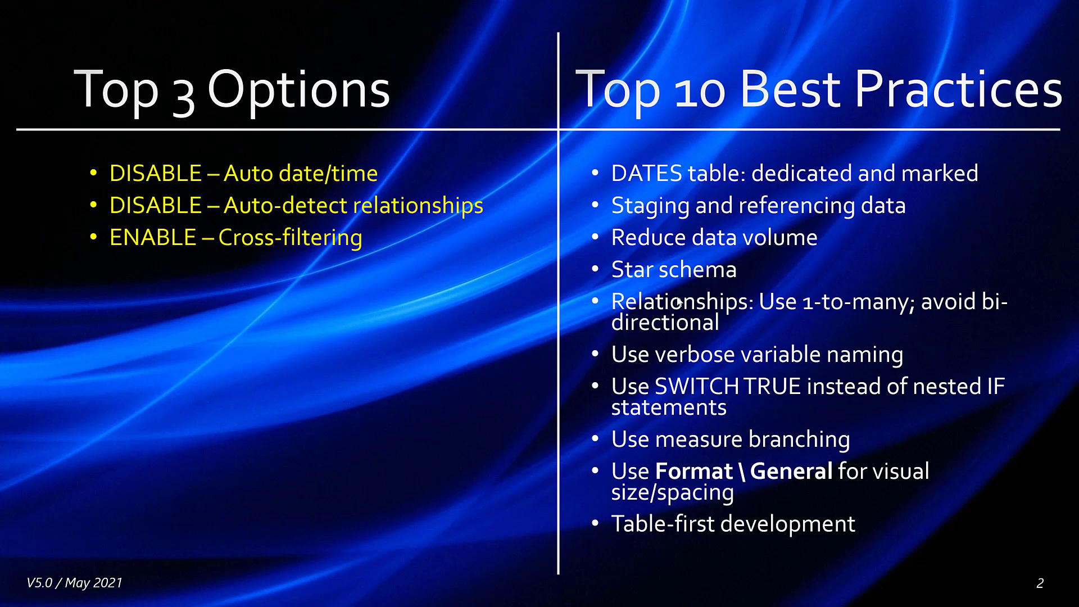
Step: Switch from the PowerPoint slideshow to the Power BI Desktop report window
key(alt+Tab)
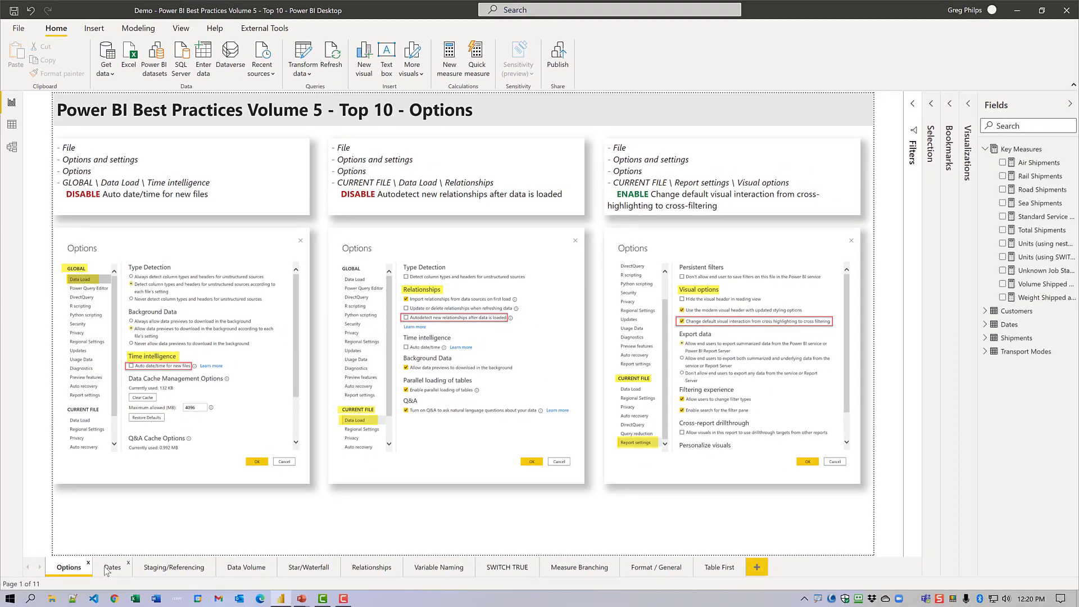
Step: View the Dates report page, then continue to the Staging/Referencing page
click(112, 568)
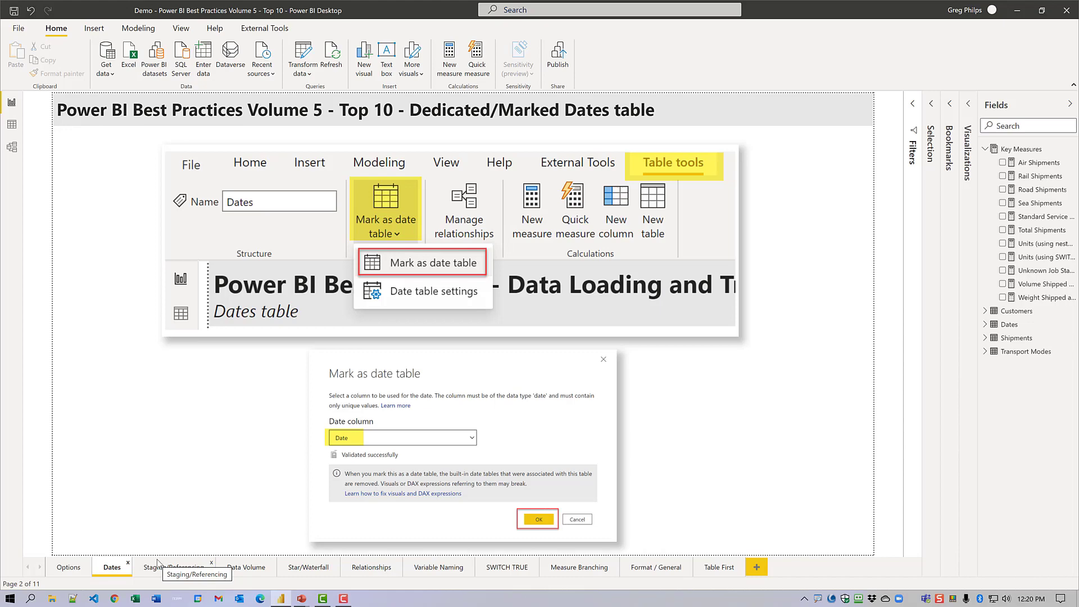
click(164, 567)
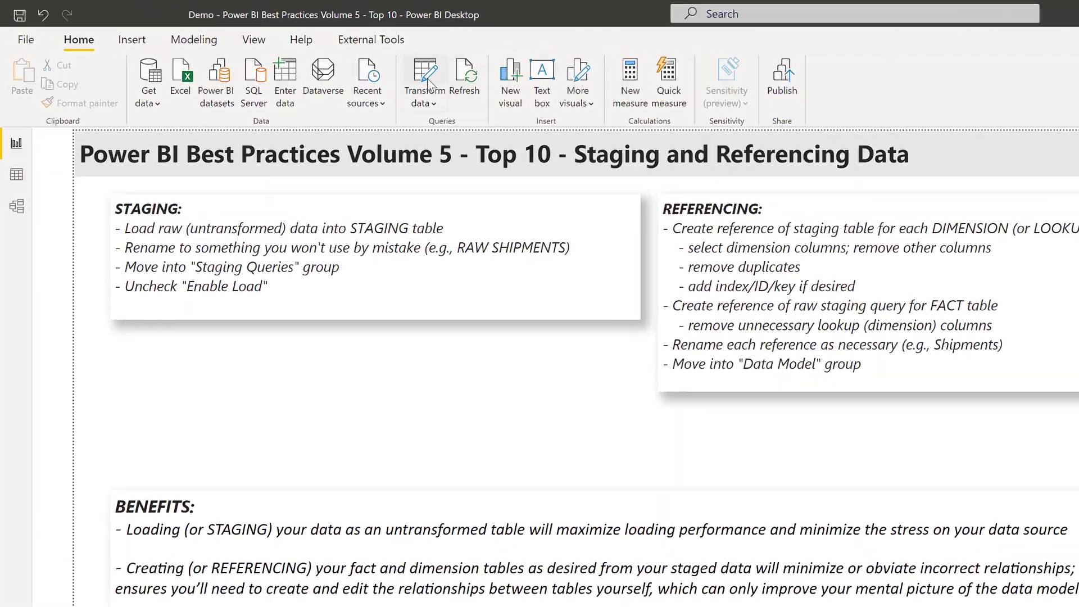
Step: Show the Transform data options on the Home ribbon
click(426, 102)
Step: In Power Query Editor, add RAW SHIPPING (2) as a reference to the RAW SHIPPING query
click(444, 133)
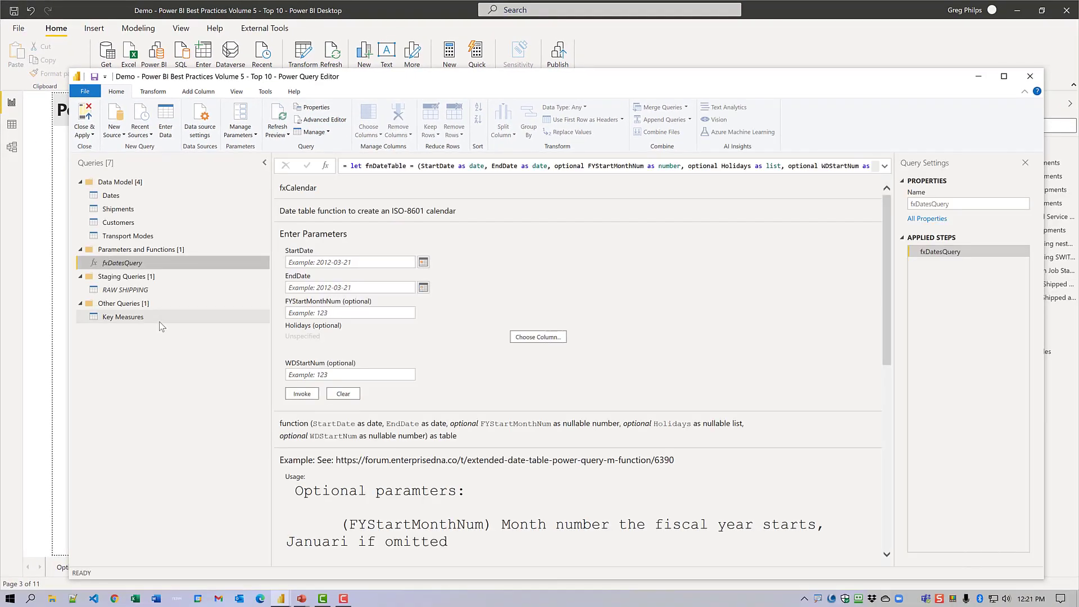
click(144, 290)
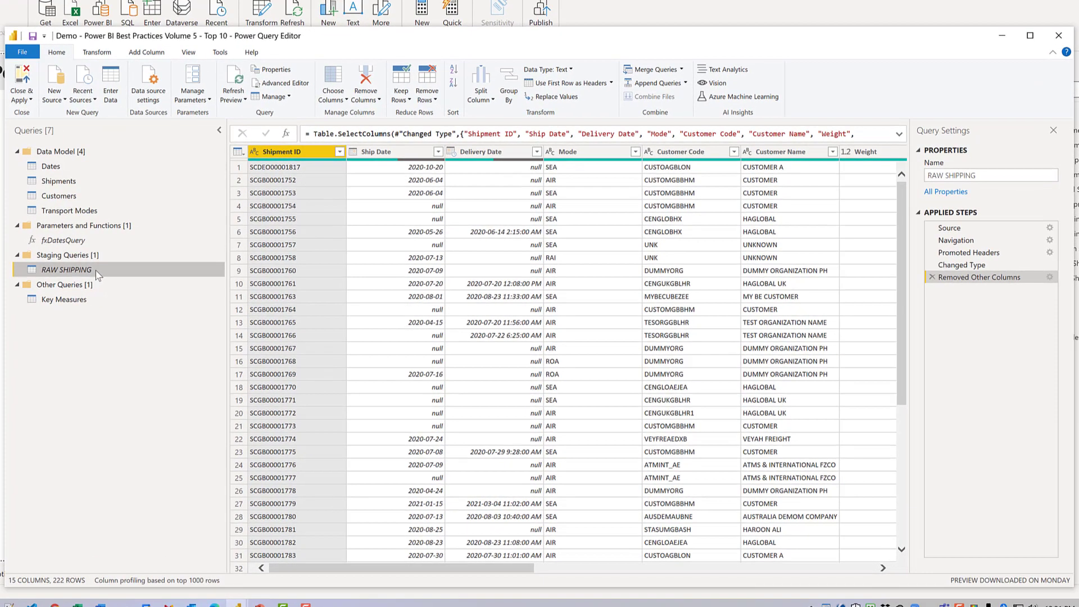
right_click(96, 271)
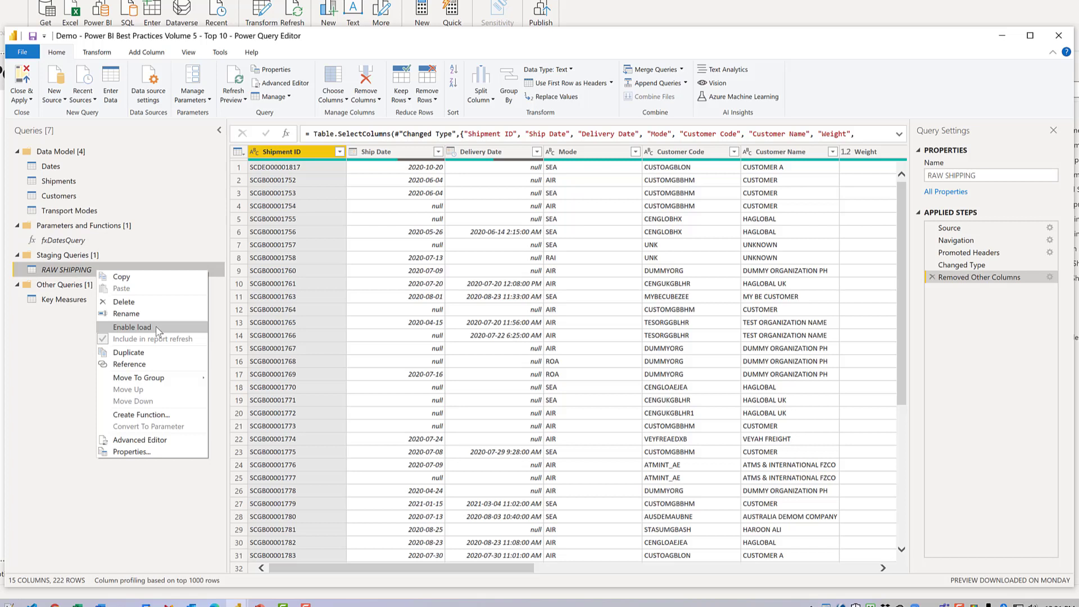
click(84, 274)
right_click(84, 274)
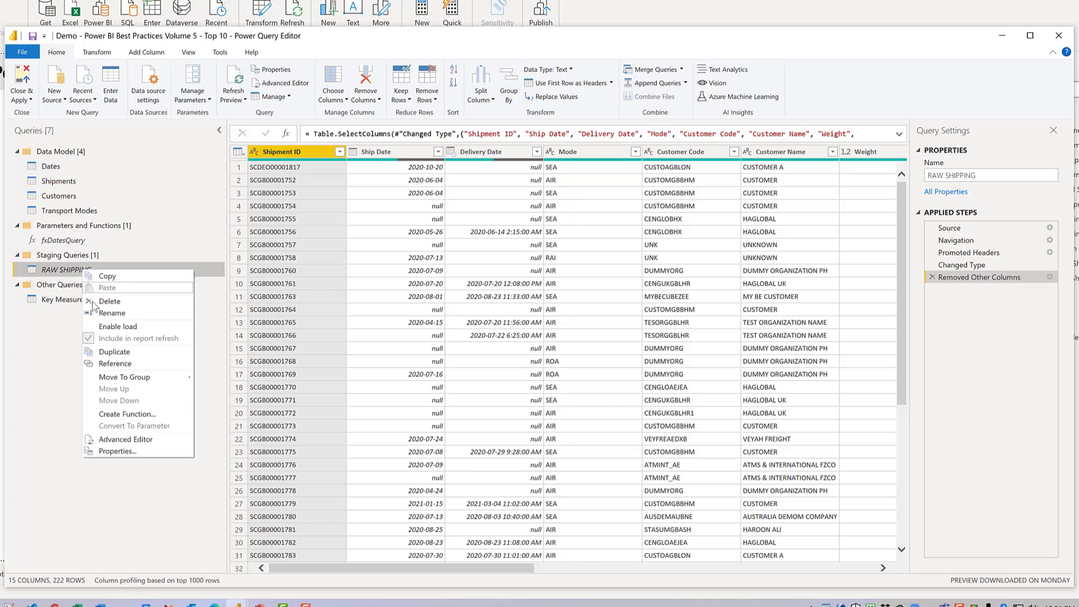
click(115, 364)
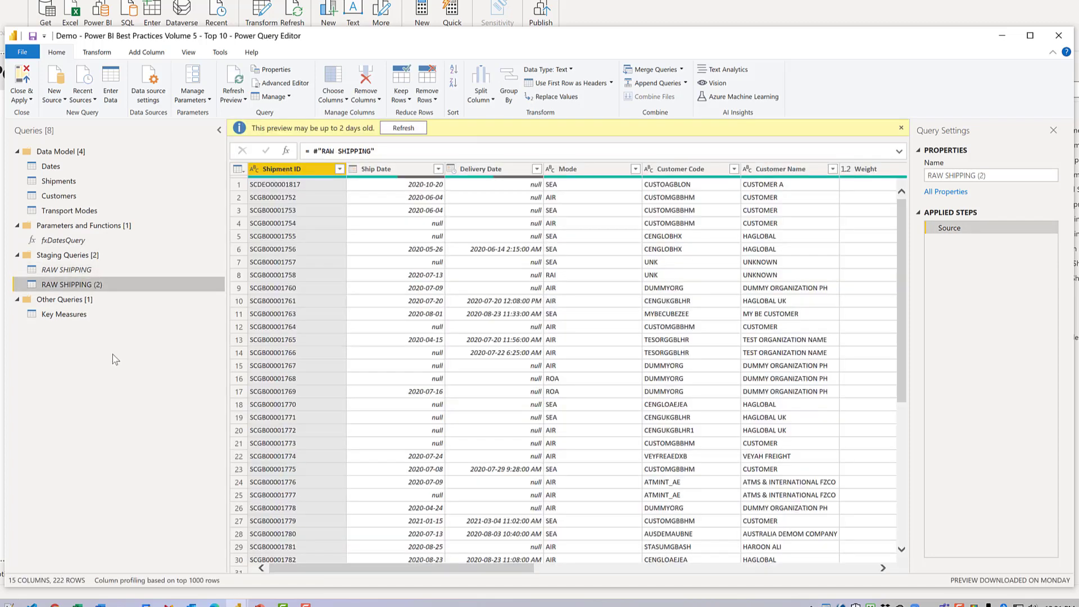
Step: Rename the RAW SHIPPING (2) query to 'Directions'
double_click(106, 285)
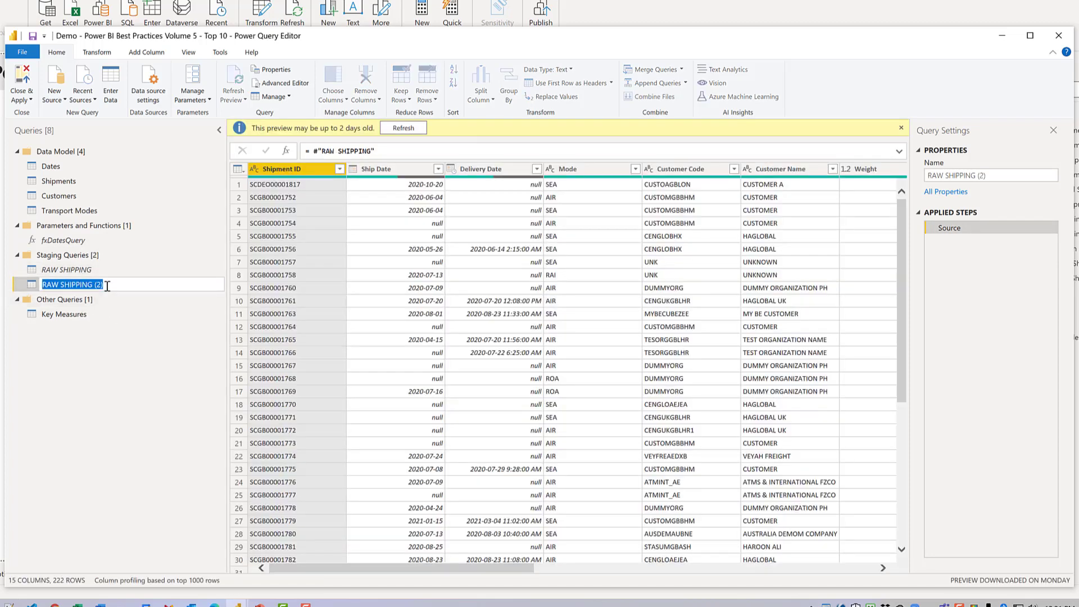
text(Directions)
key(Return)
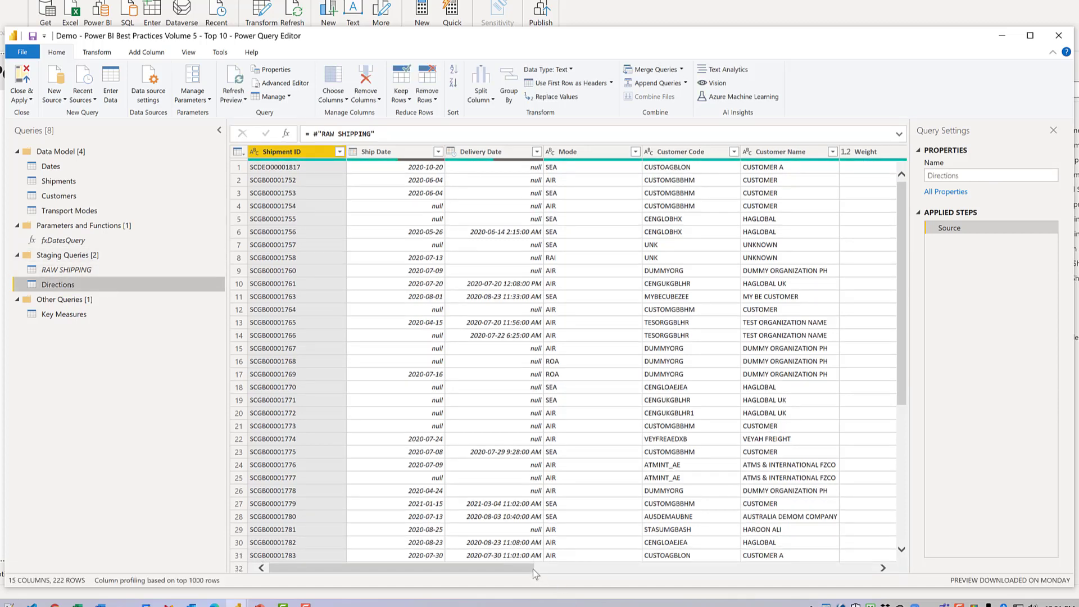
Step: Keep only the Direction column, remove duplicate values, and sort it ascending
drag(533, 569, 877, 590)
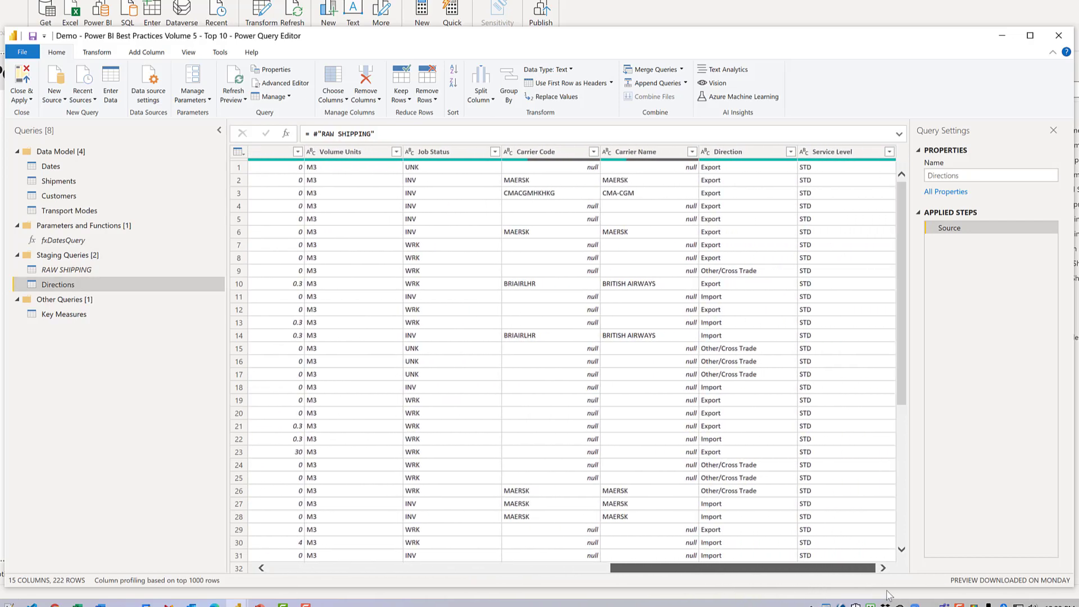
click(750, 151)
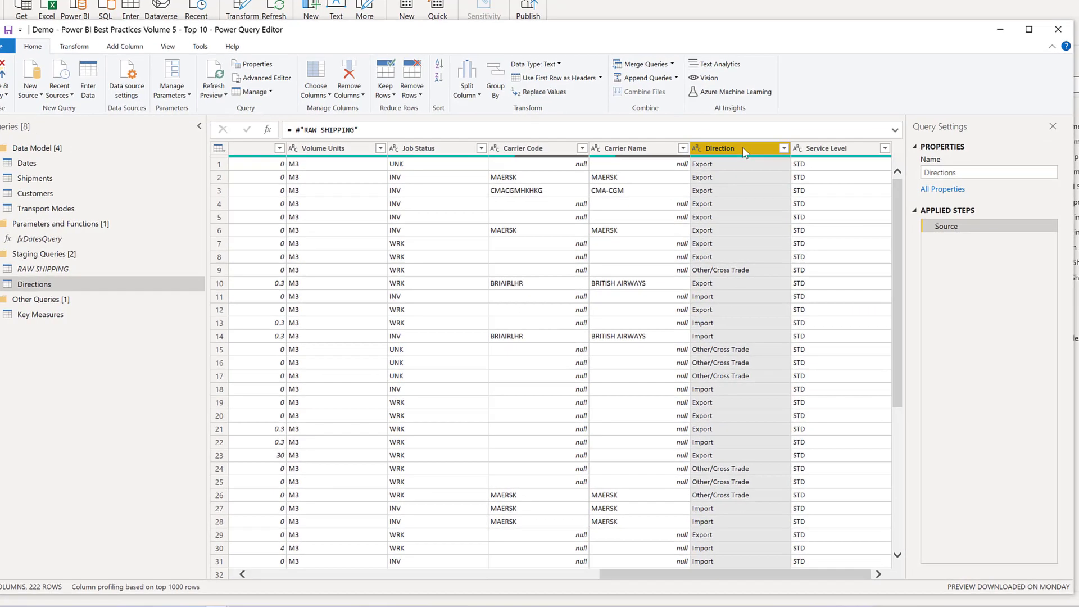
right_click(750, 152)
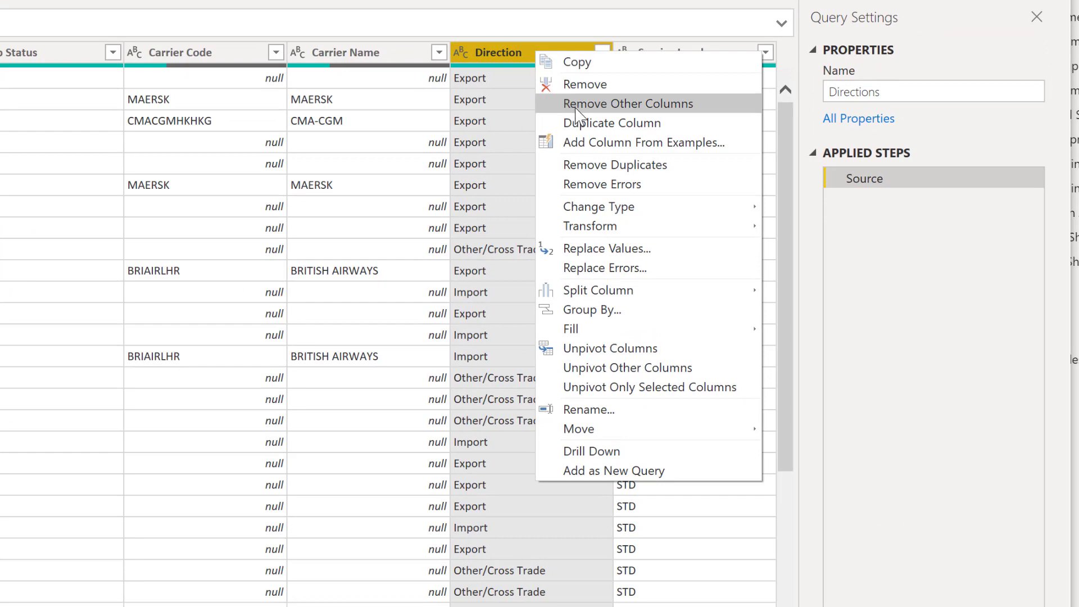
click(577, 112)
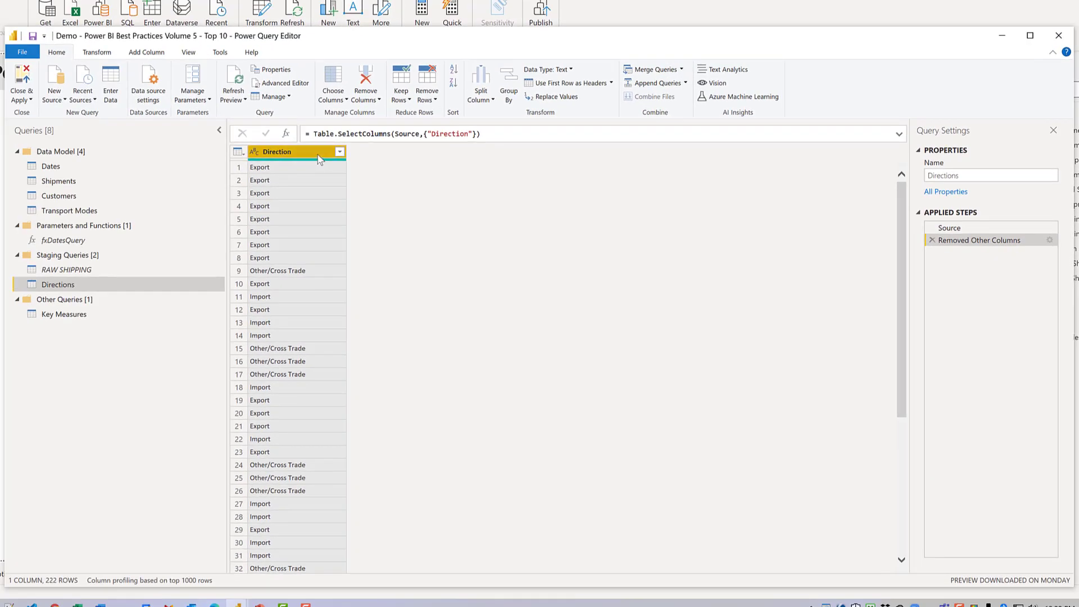
right_click(321, 155)
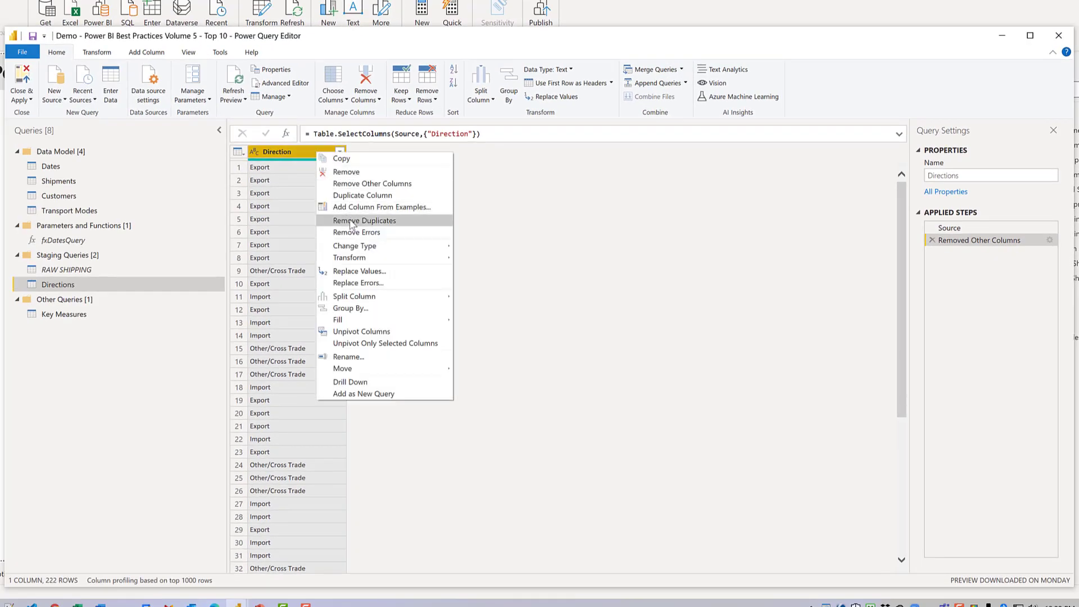
click(349, 220)
click(340, 153)
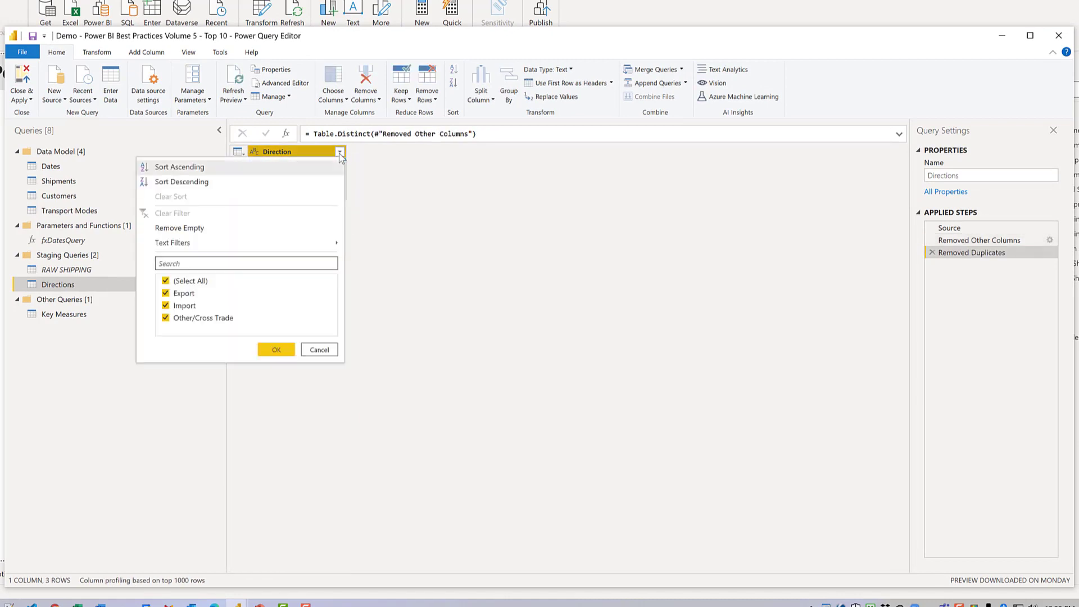
click(318, 173)
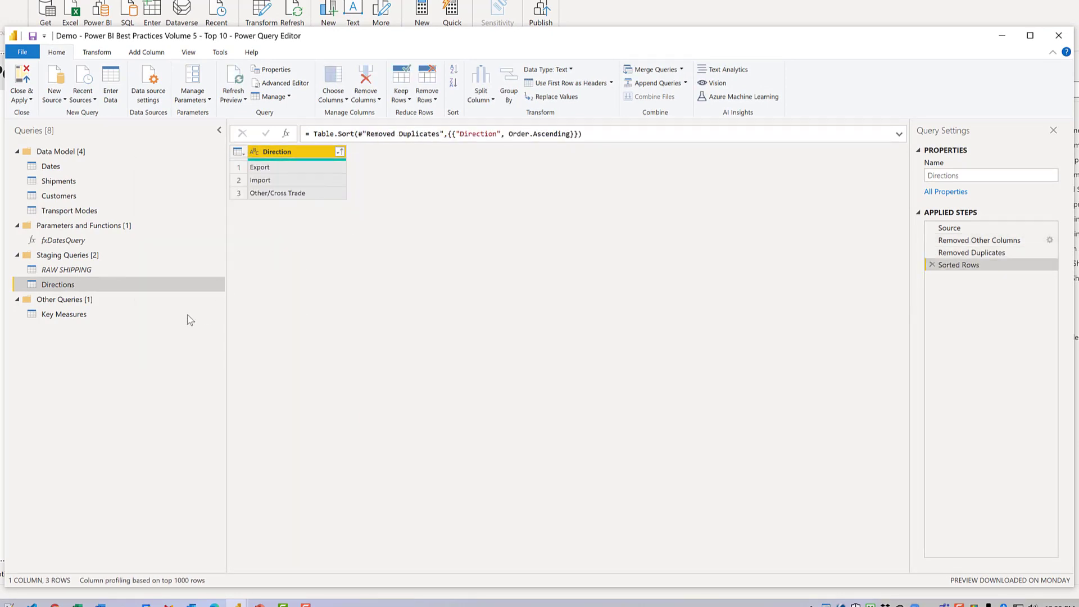
Step: Move Directions into the Data Model group and Close & Apply the changes
drag(83, 285, 83, 220)
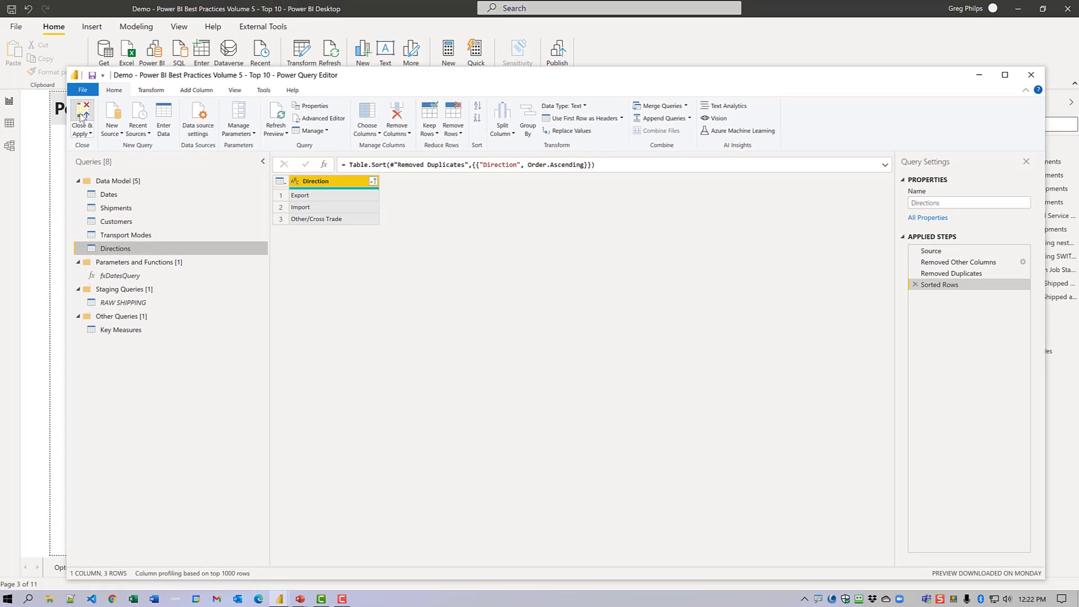
click(82, 116)
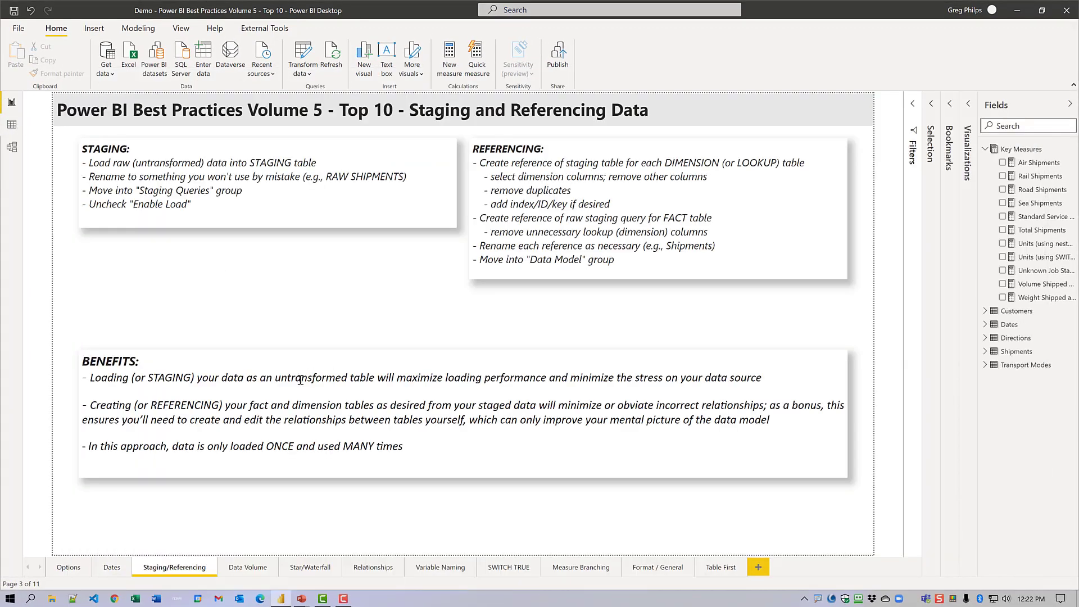
Step: Go to the Data Volume page on removing unneeded rows and columns
click(256, 572)
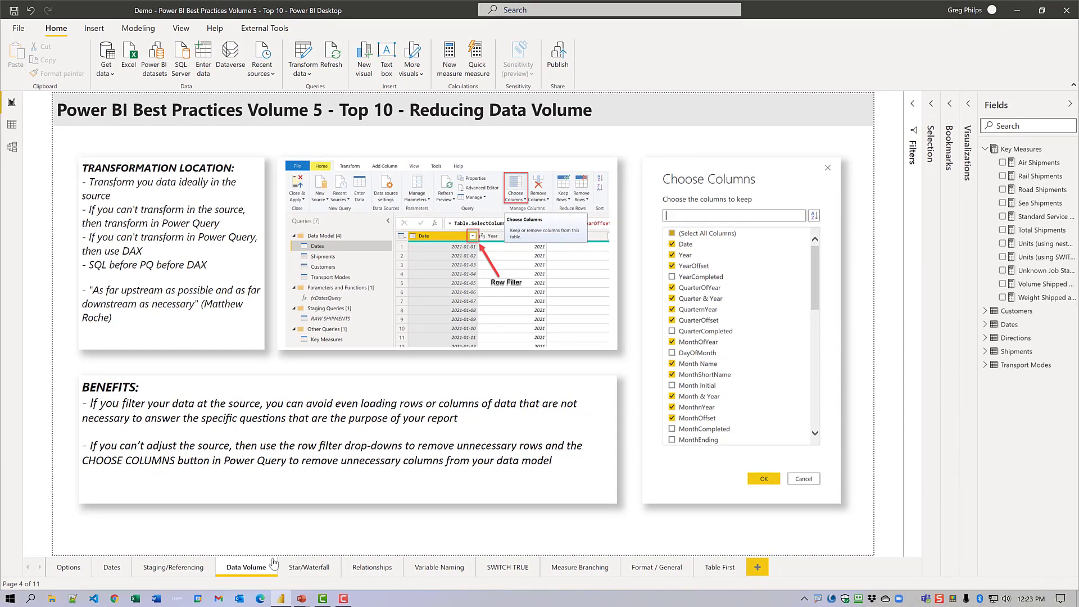
Step: Go to the Star/Waterfall page comparing star schema and waterfall layouts
click(304, 569)
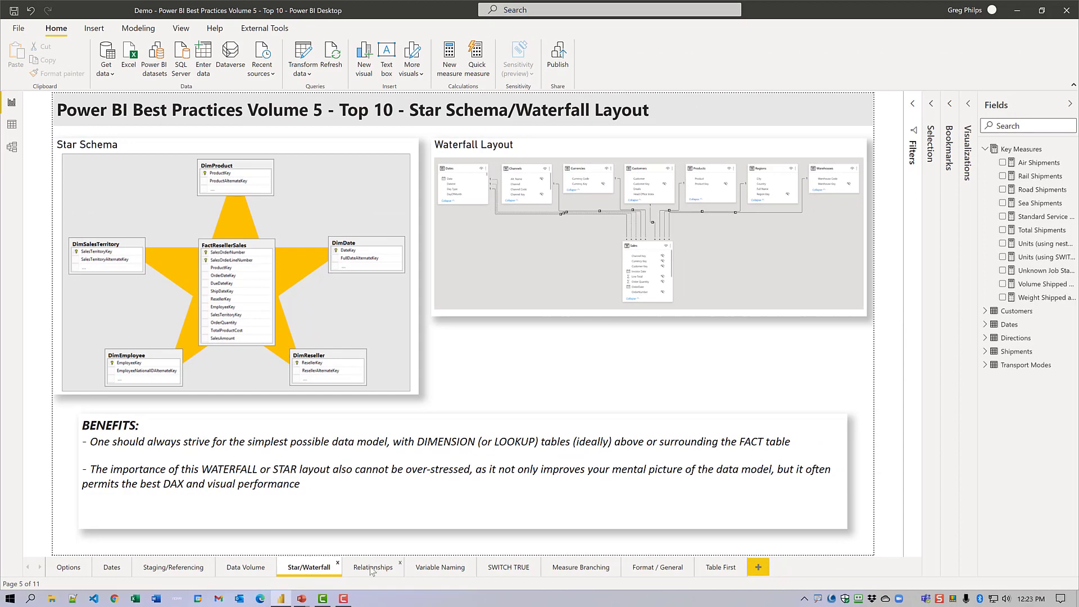
Step: Go to the Relationships page covering relationship characteristics and benefits
click(371, 569)
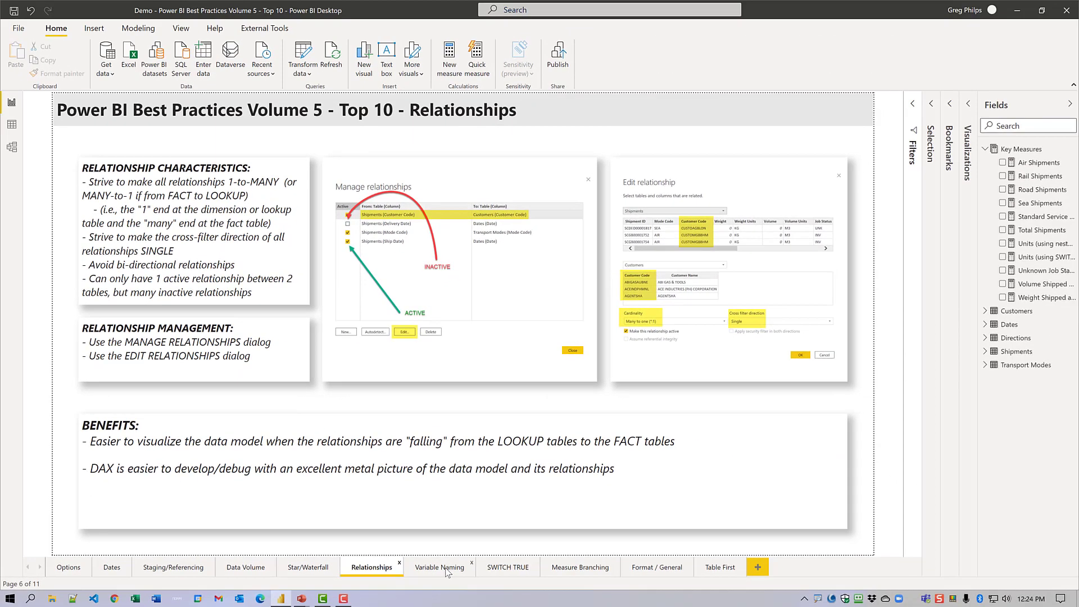
Step: On Variable Naming, show the Volume Shipped above 100 (m3) DAX, then open SWITCH TRUE
click(441, 568)
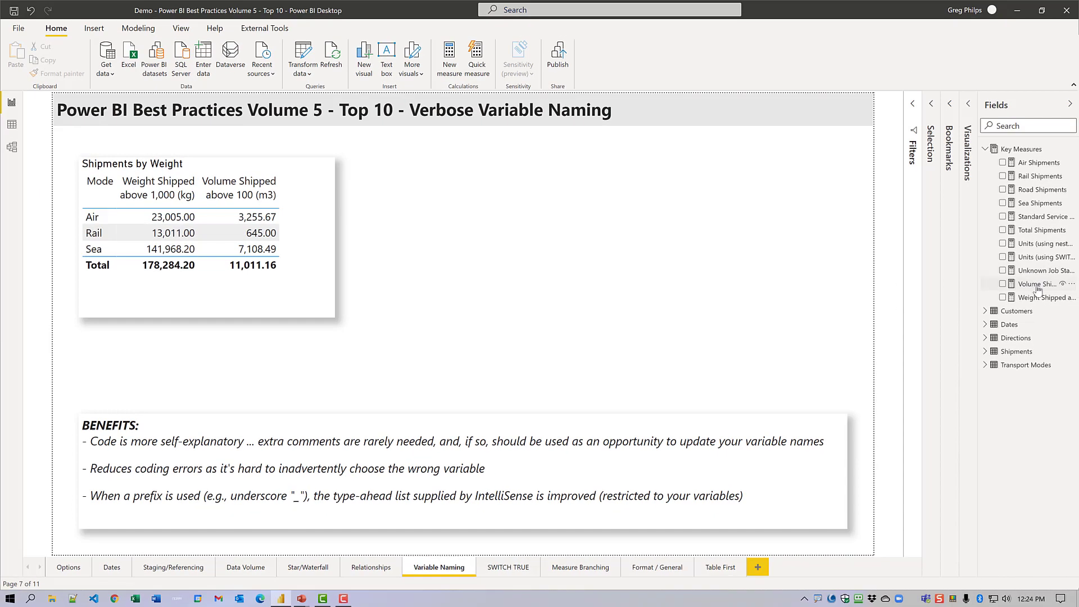
click(1037, 289)
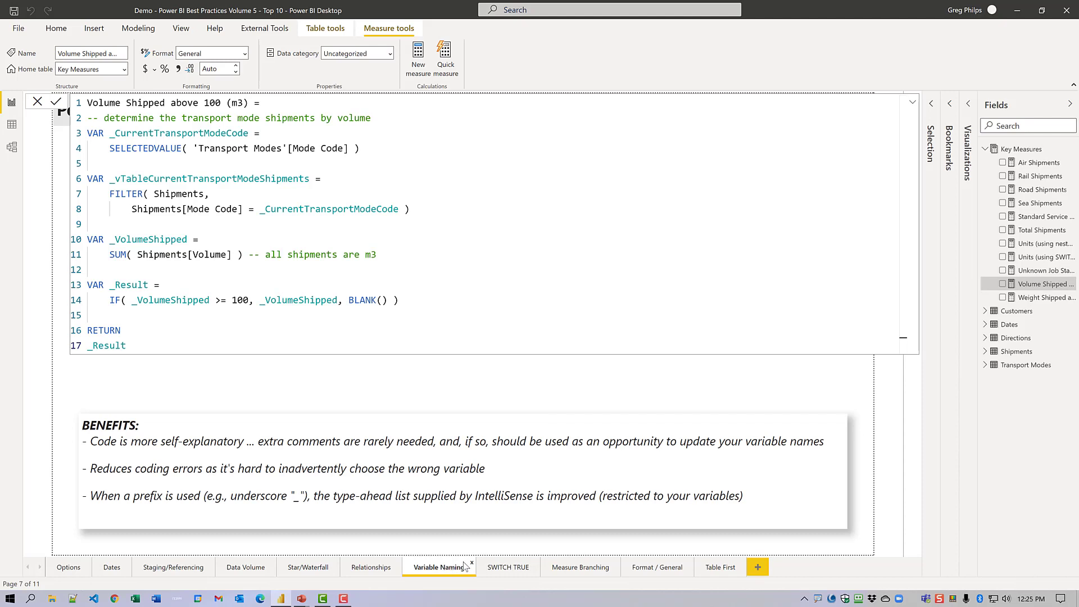
click(498, 568)
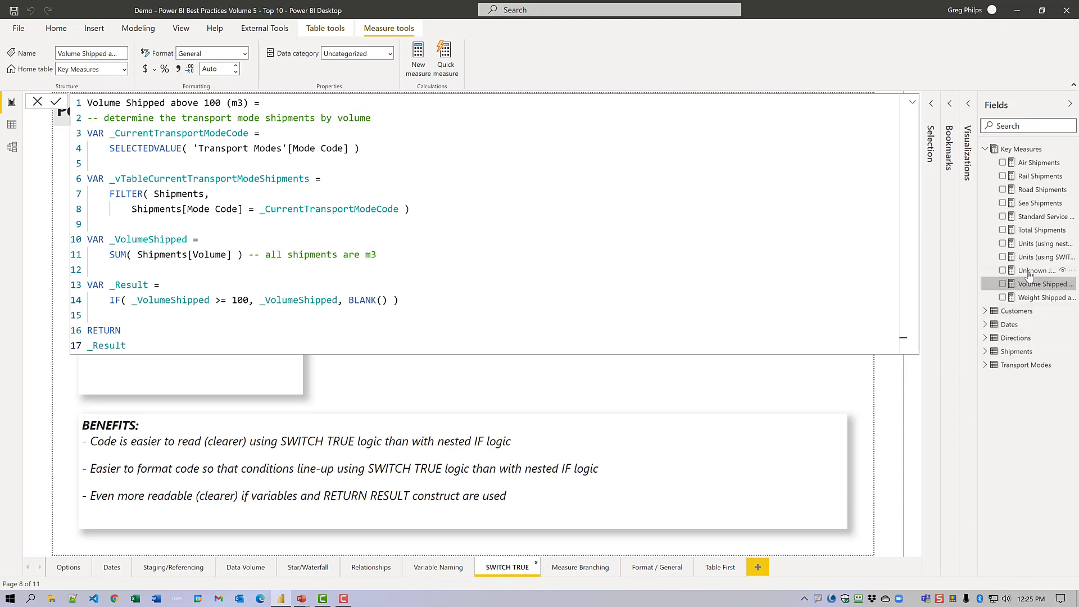
Step: Compare the DAX of Units (using nested IF) with Units (using SWITCH TRUE), then go to Measure Branching
click(1039, 245)
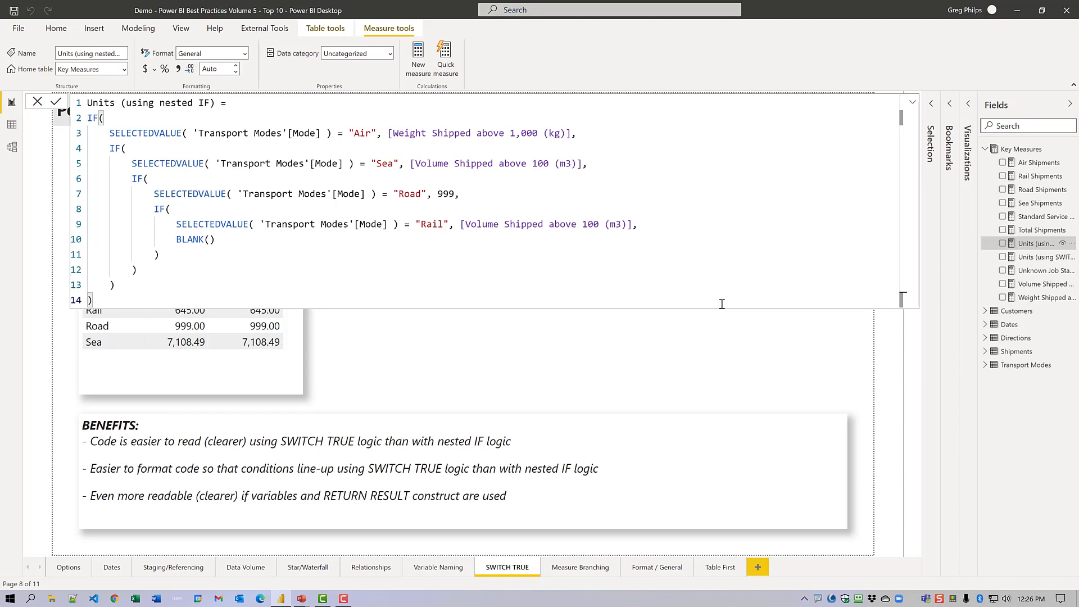
click(1048, 261)
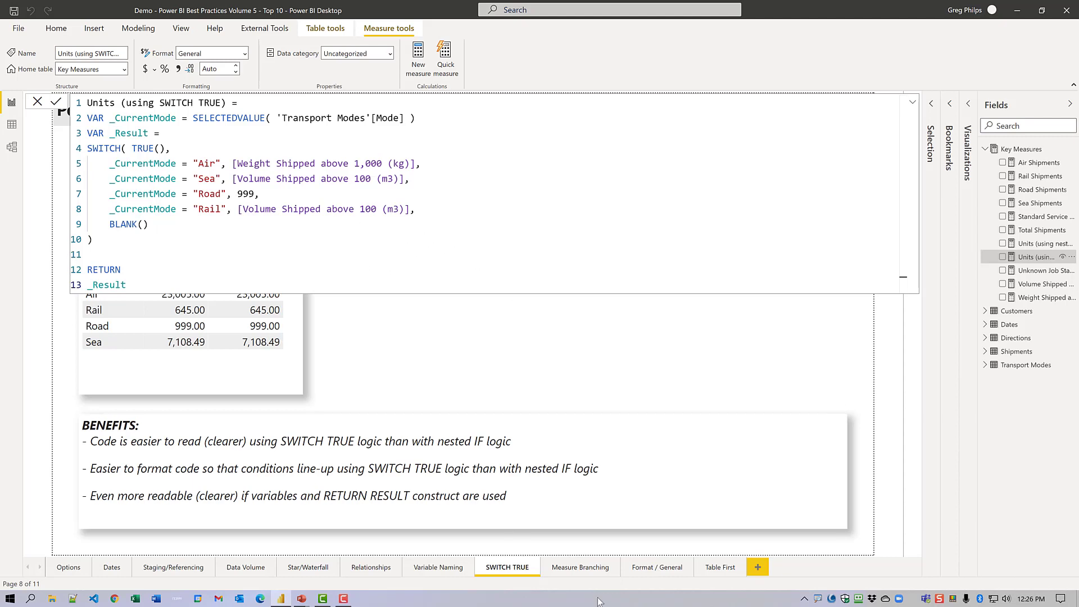
click(583, 566)
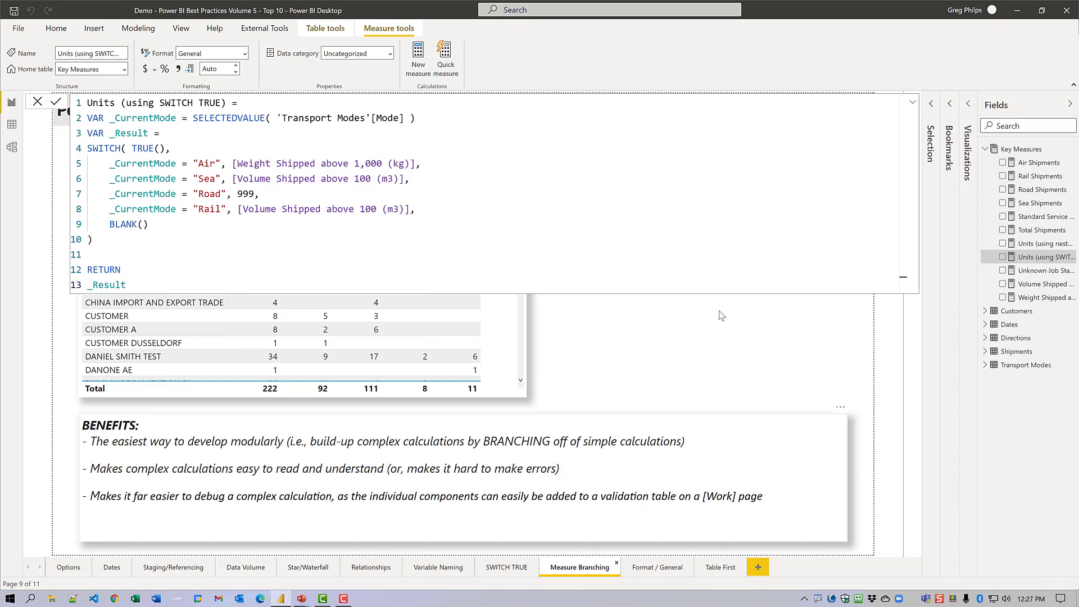
Step: Review the Total Shipments, Standard Service Level Shipments and Unknown Job Status Shipments formulas, then open Format / General
click(684, 336)
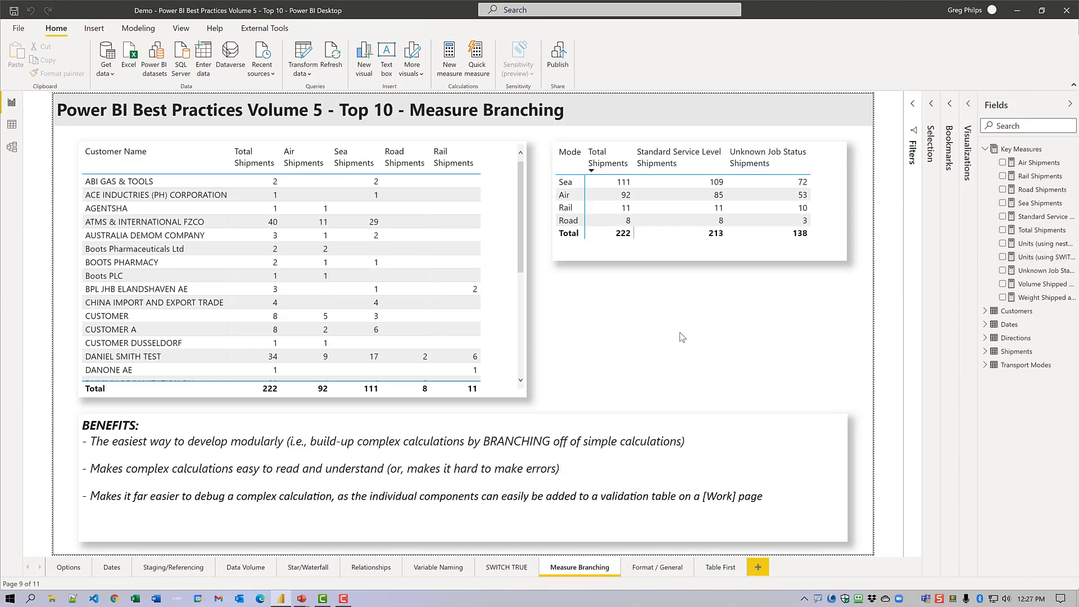
click(1034, 231)
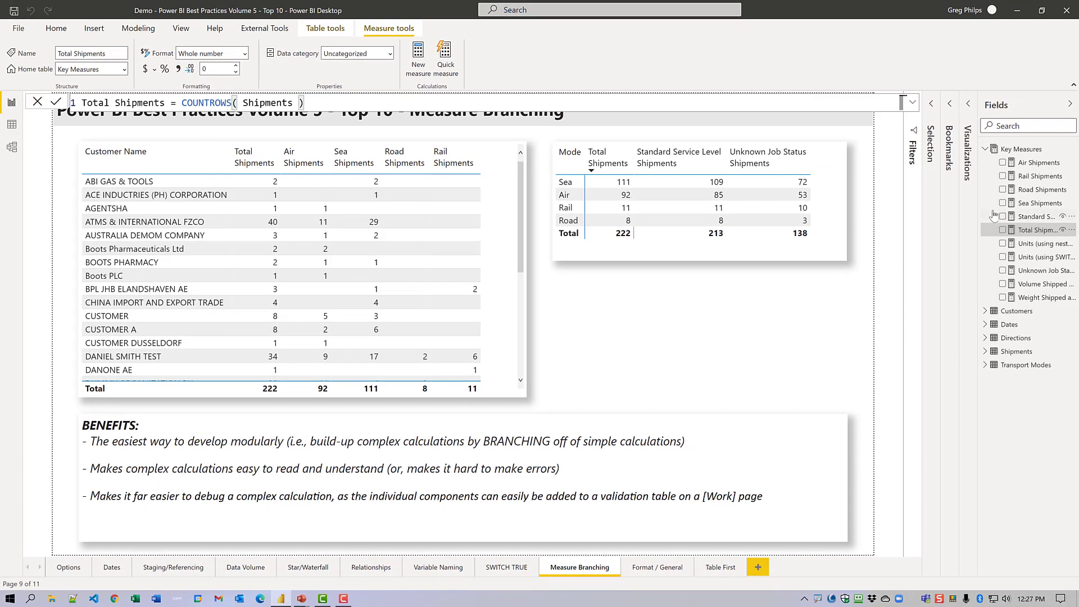
click(1043, 216)
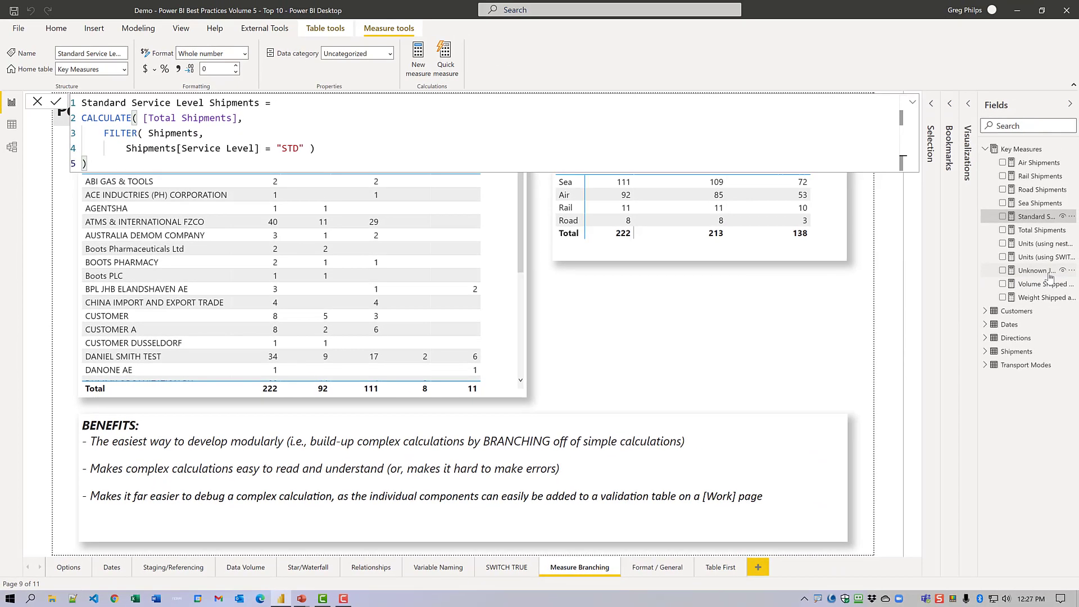
click(1049, 271)
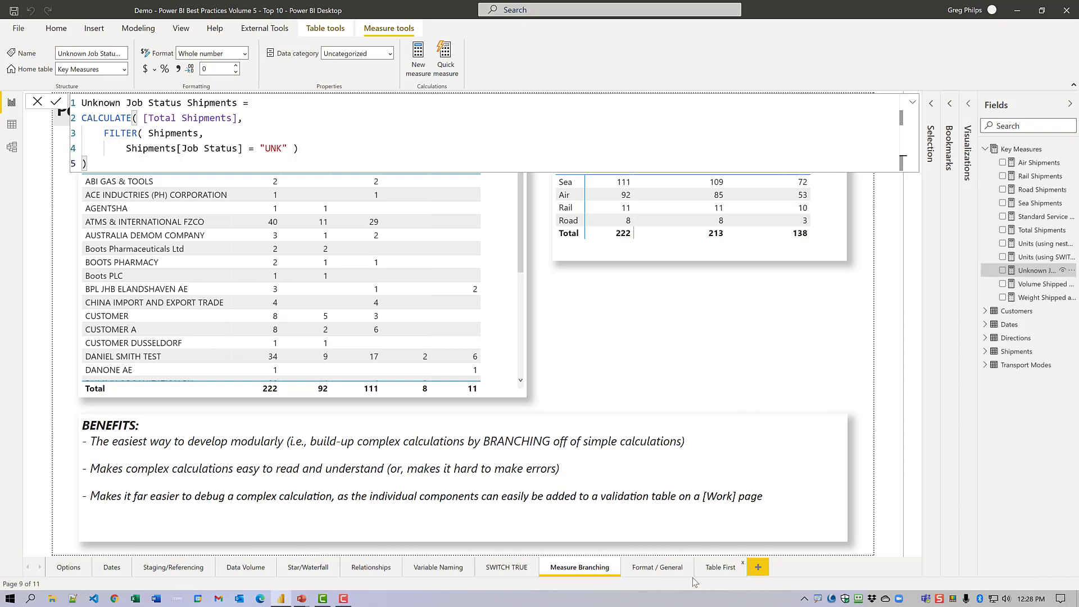
click(674, 571)
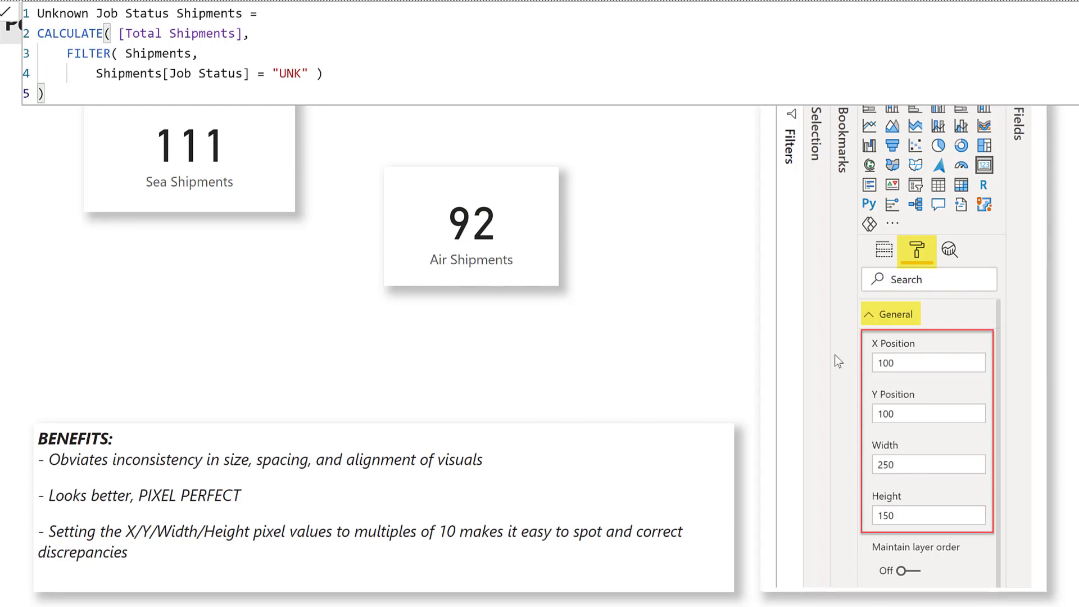
Step: Inspect the Sea Shipments card's position and size settings under Format > General
click(263, 173)
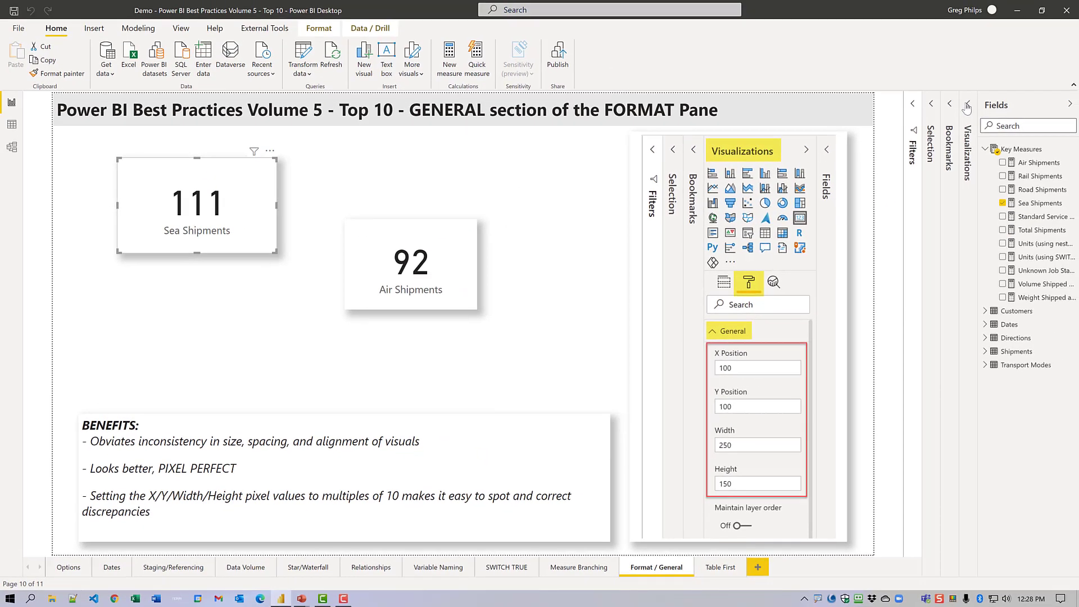
click(1001, 92)
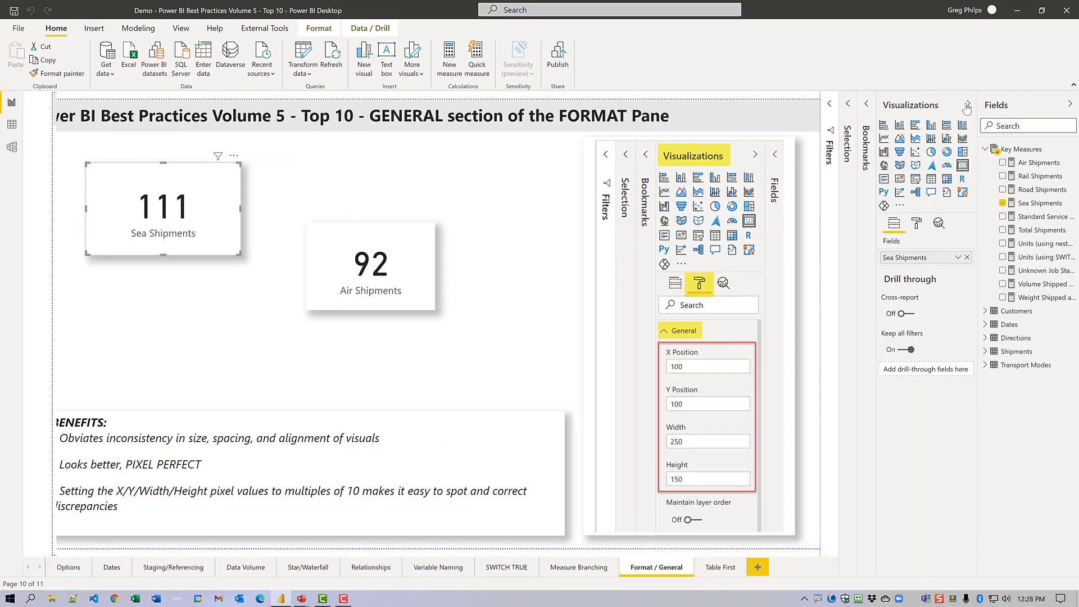
click(917, 224)
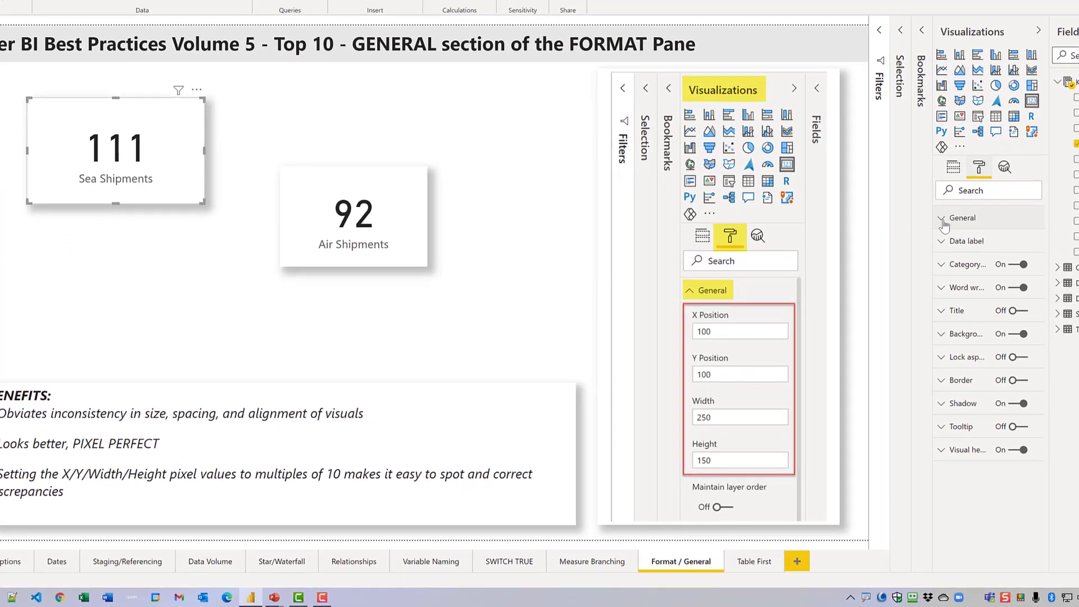
click(905, 265)
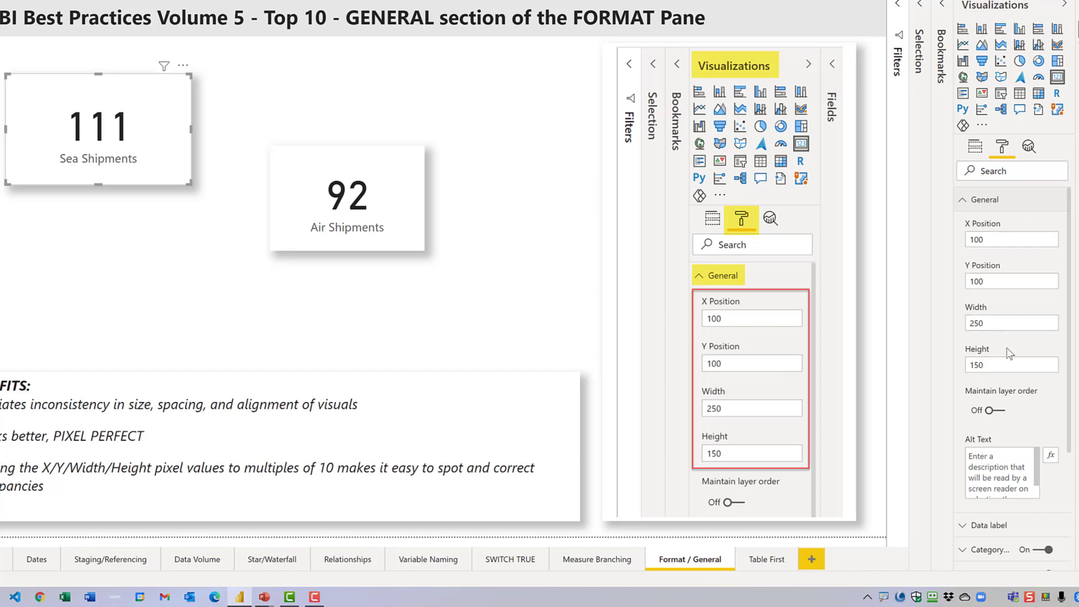
Step: Set the Air Shipments card to X 450, Y 200, width 200, height 150
click(401, 209)
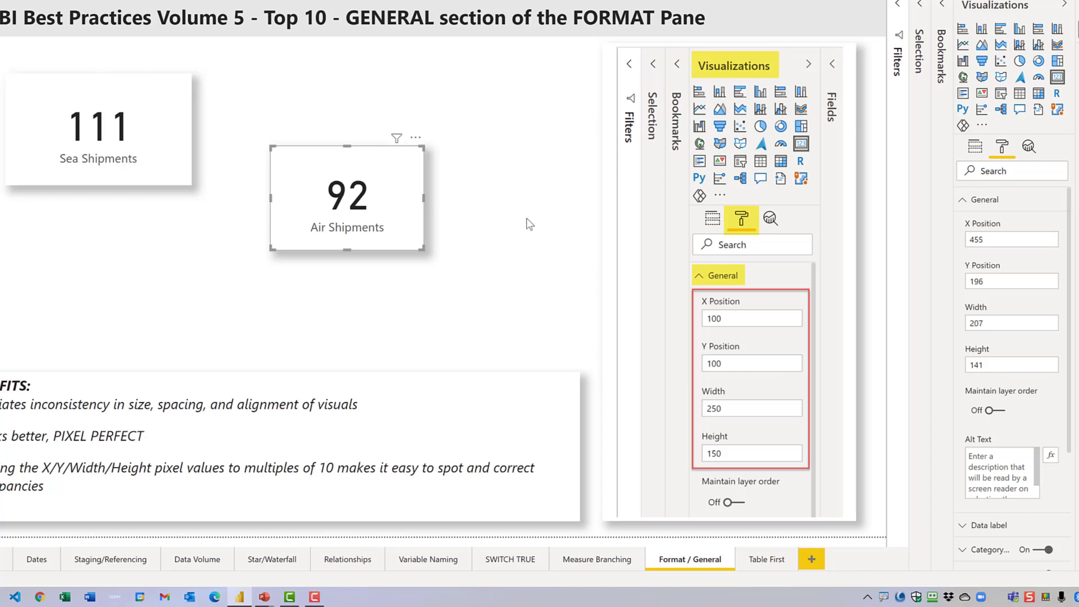
click(993, 242)
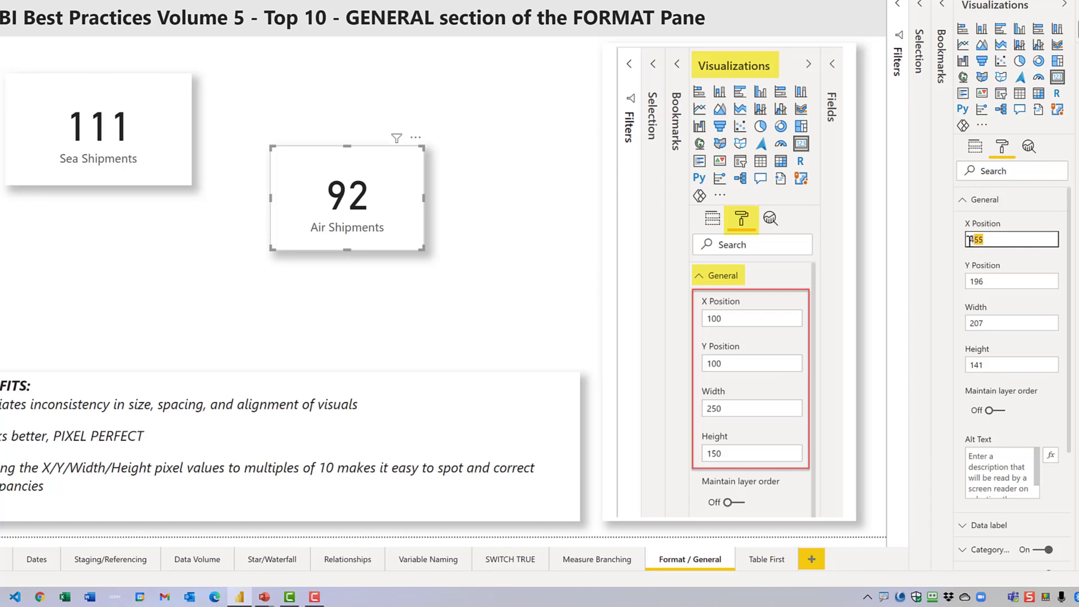
text(450)
key(Tab)
text(200)
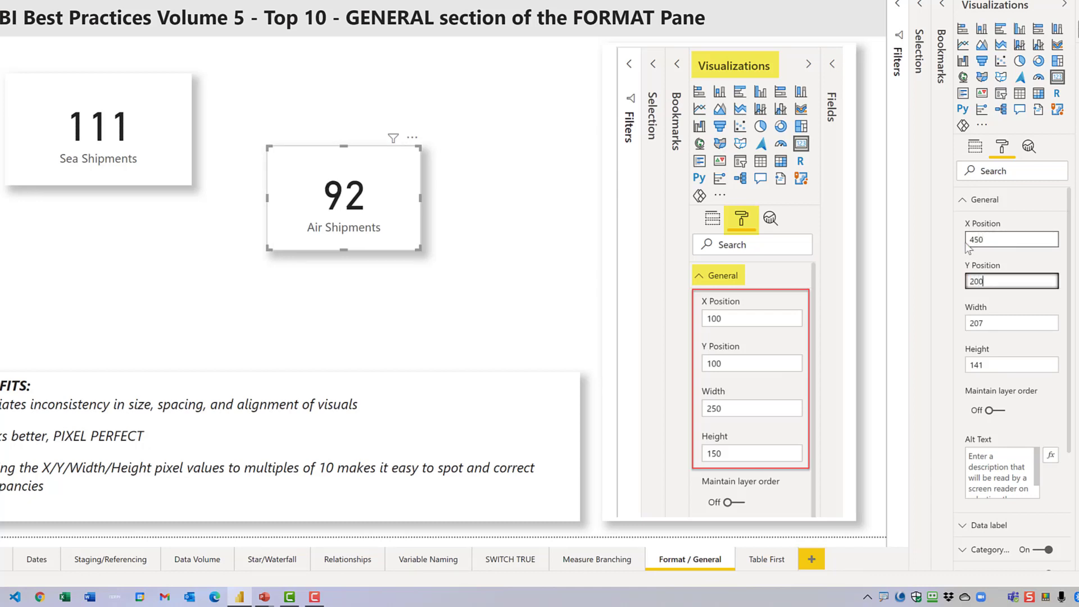
key(Tab)
text(200)
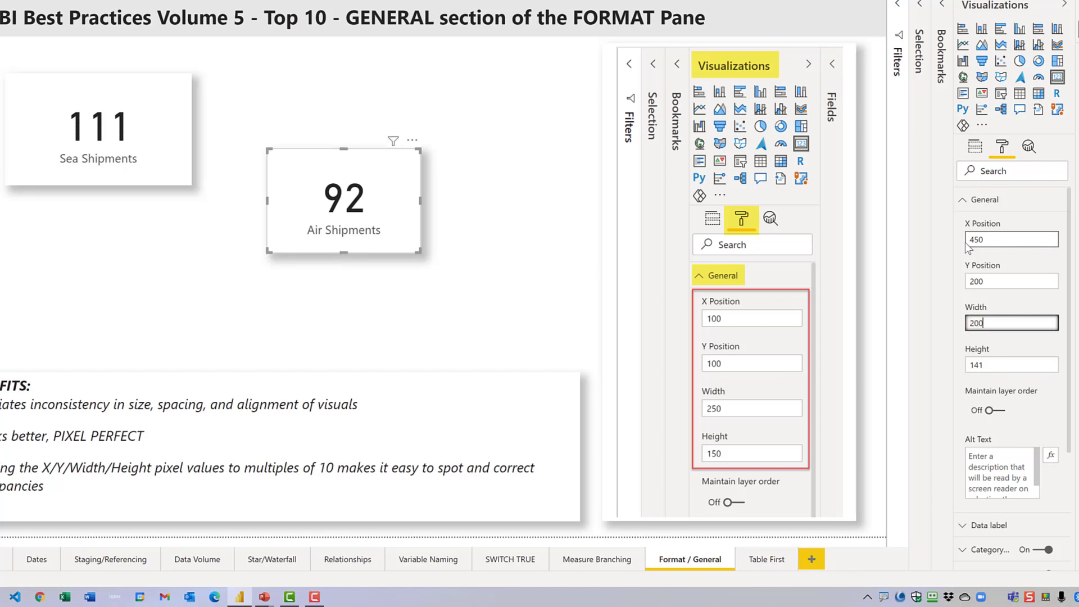
key(Tab)
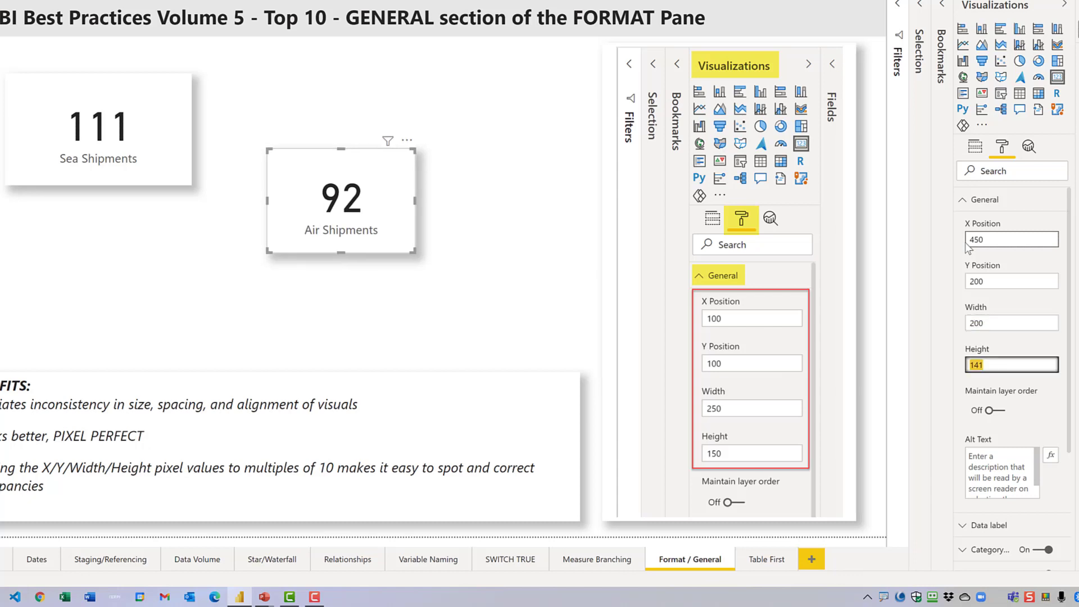
text(150)
key(Tab)
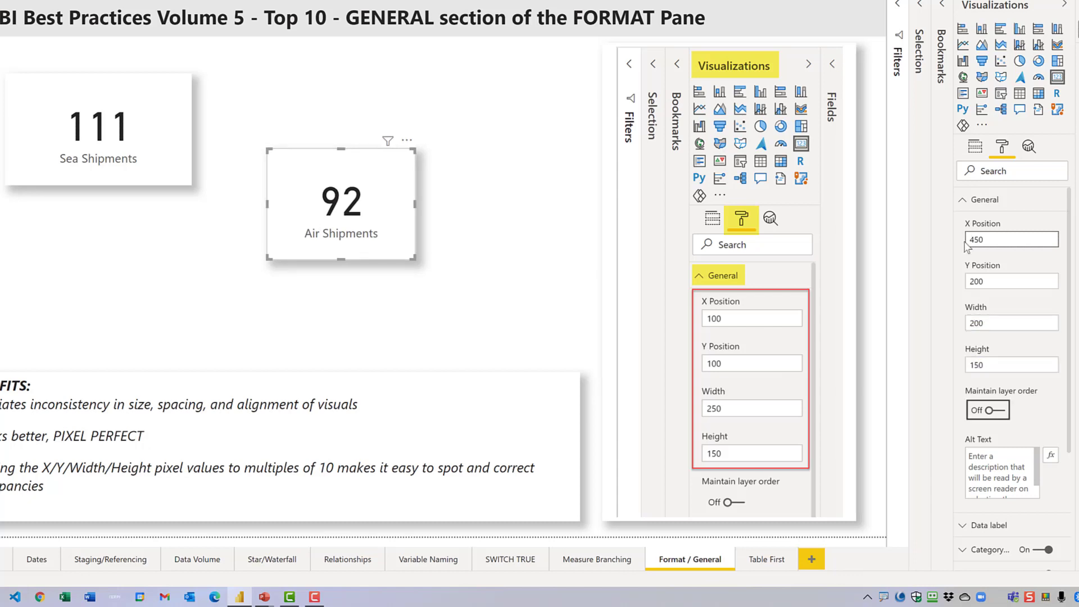
Step: Correct the Air Shipments card to width 250 and Y position 100
click(995, 326)
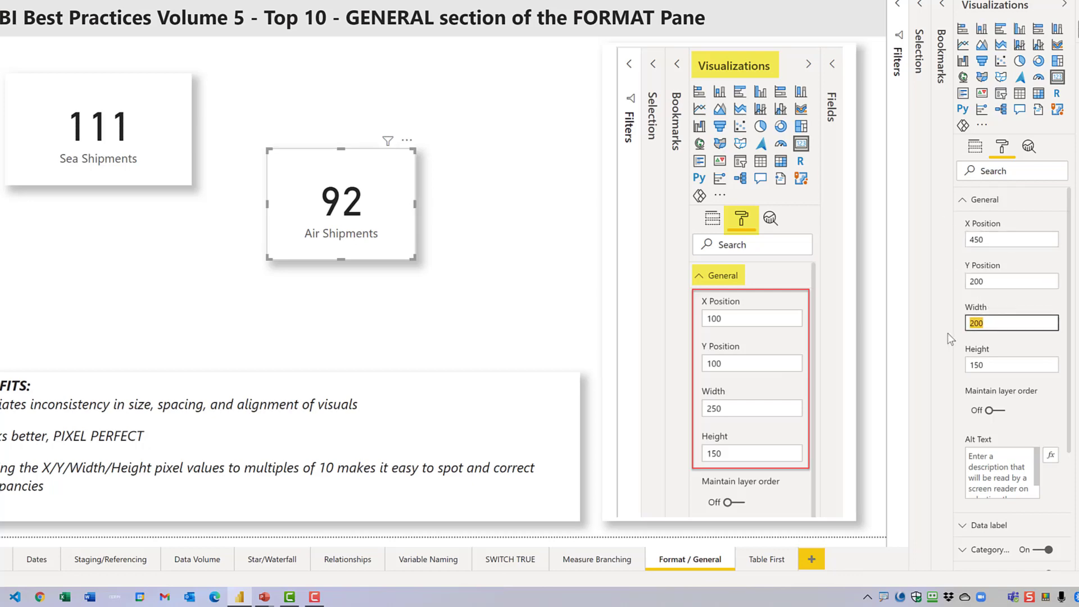
text(250)
key(Tab)
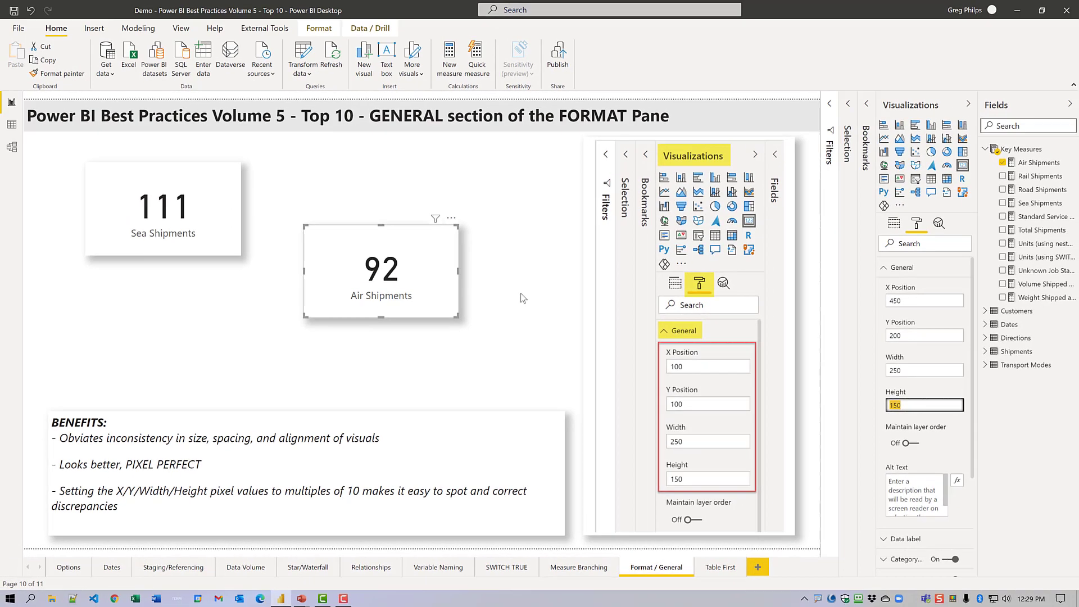
click(900, 335)
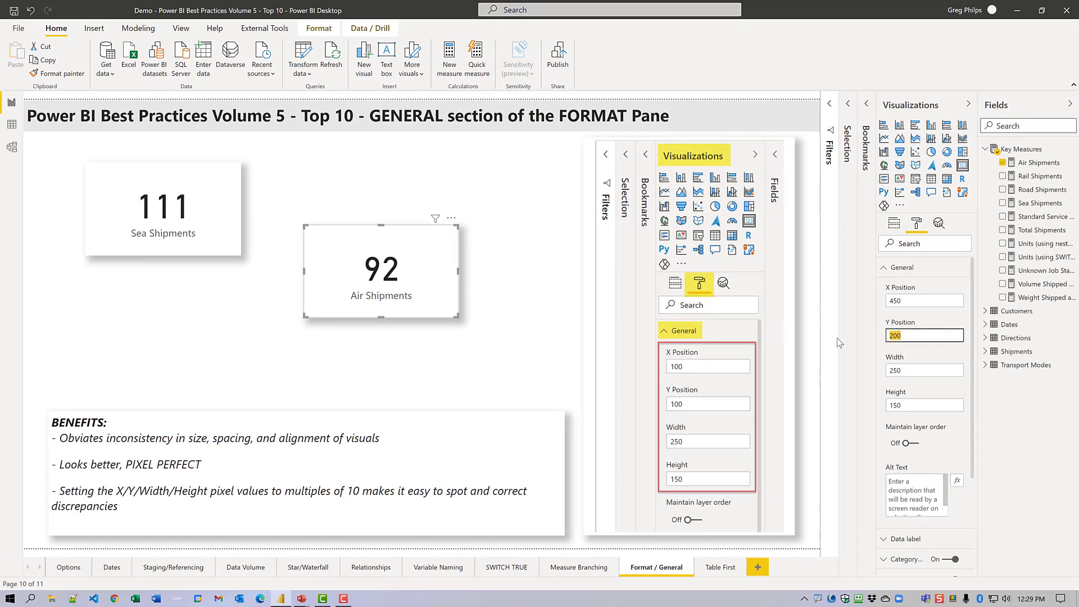
text(100)
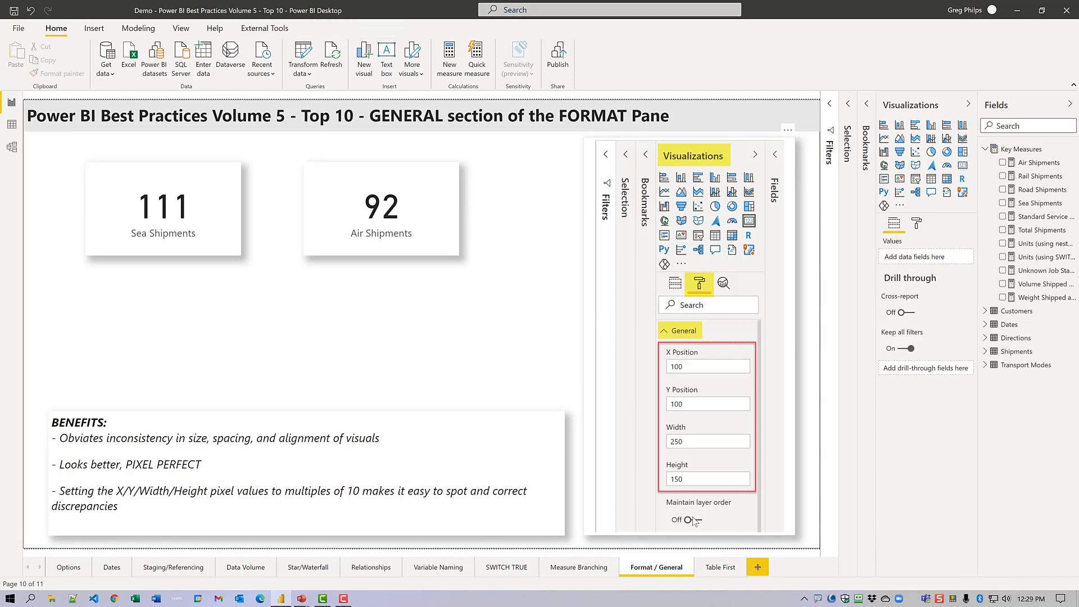
Step: Deselect the card and switch to the Table First report page
click(703, 541)
click(720, 569)
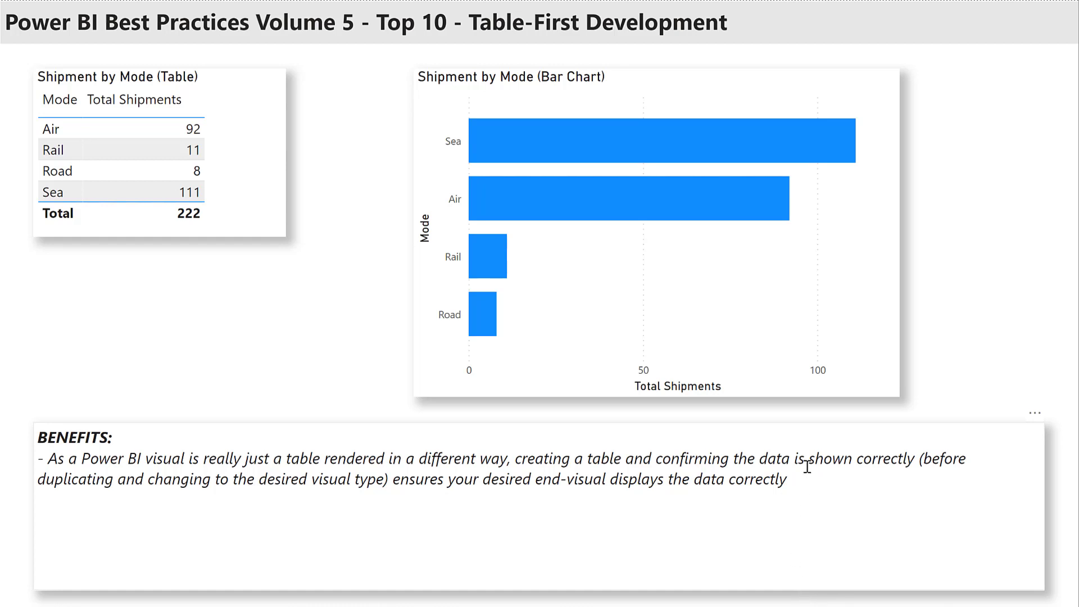
Step: Delete the Shipment by Mode bar chart and paste a copy of the table beside the original
click(749, 89)
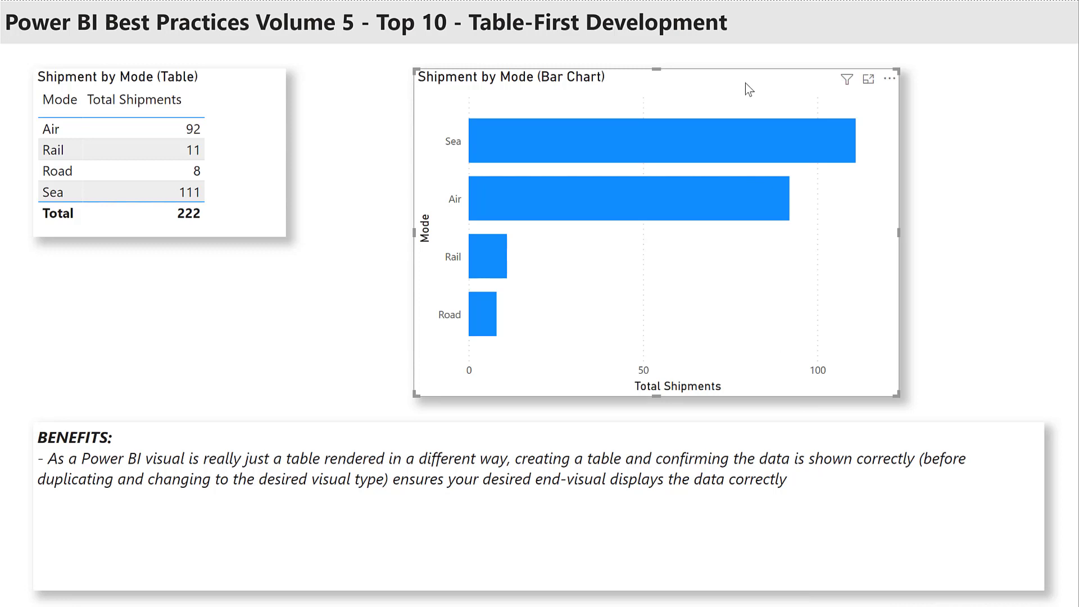
key(Delete)
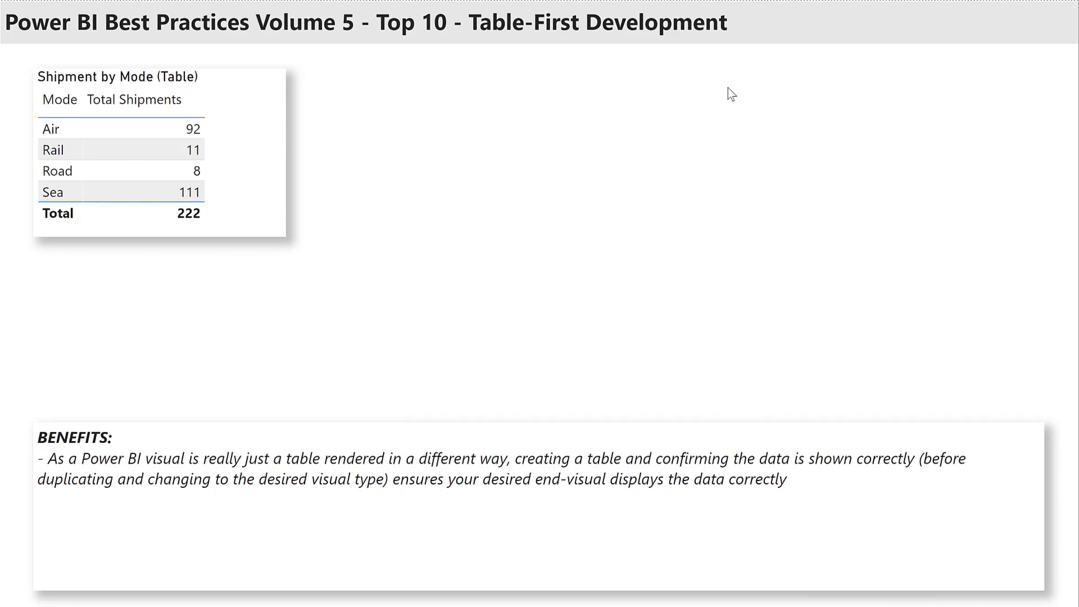
click(269, 139)
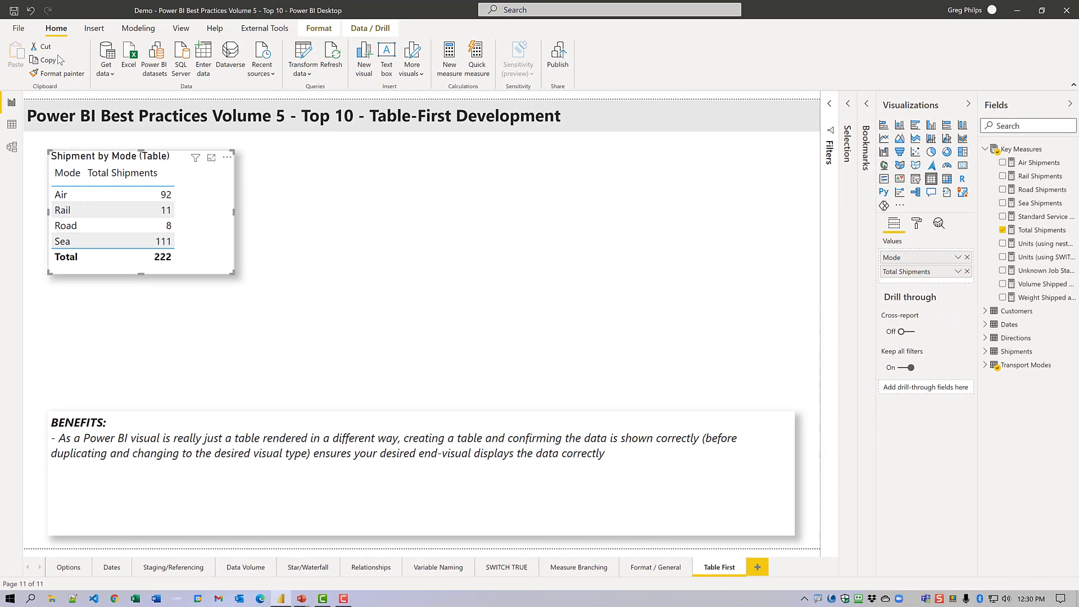
click(48, 60)
click(19, 58)
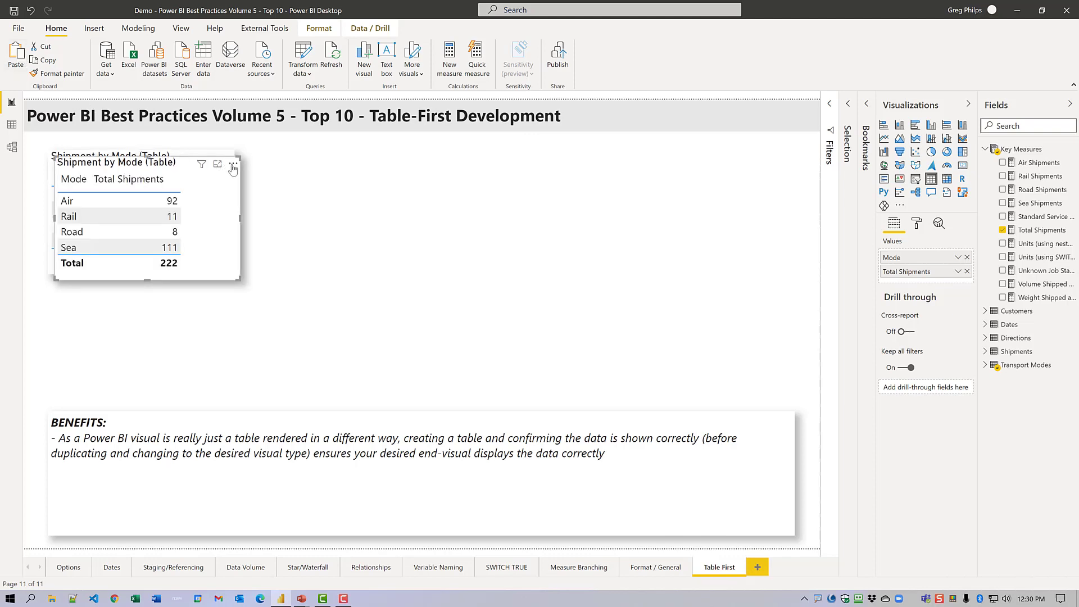
drag(234, 164, 455, 162)
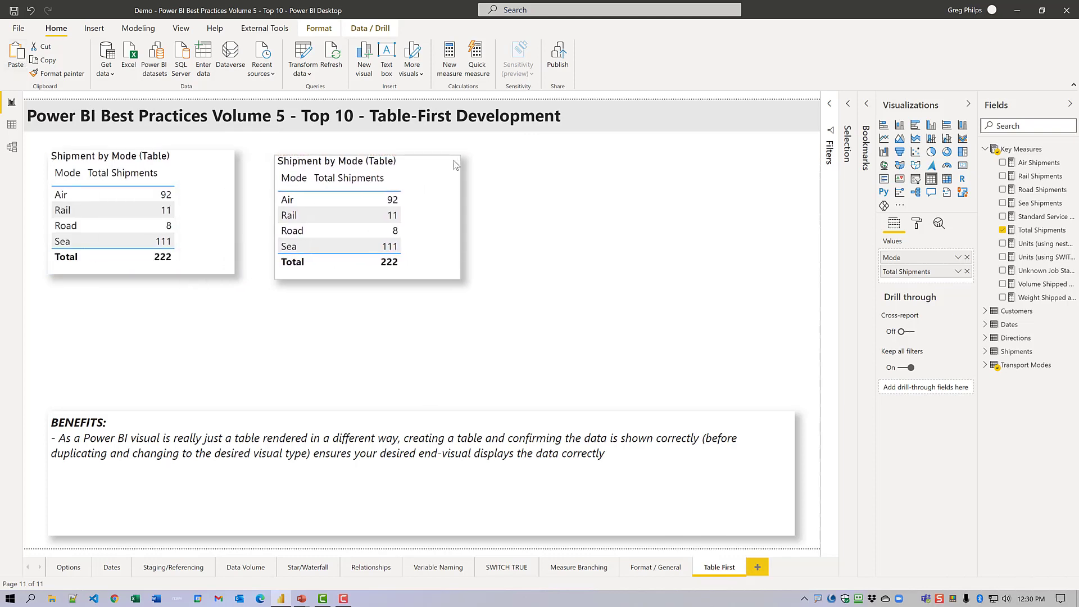
Step: Enlarge the copied table, make it a stacked bar chart, and title it 'Shipment by Mode (Bar Chart)'
drag(463, 274, 595, 382)
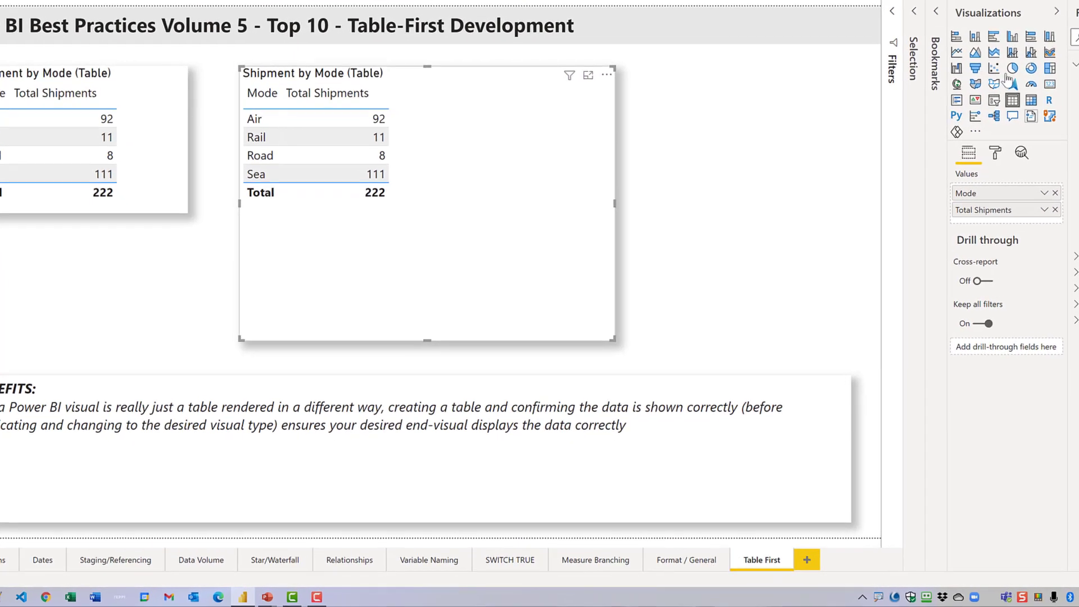
click(963, 29)
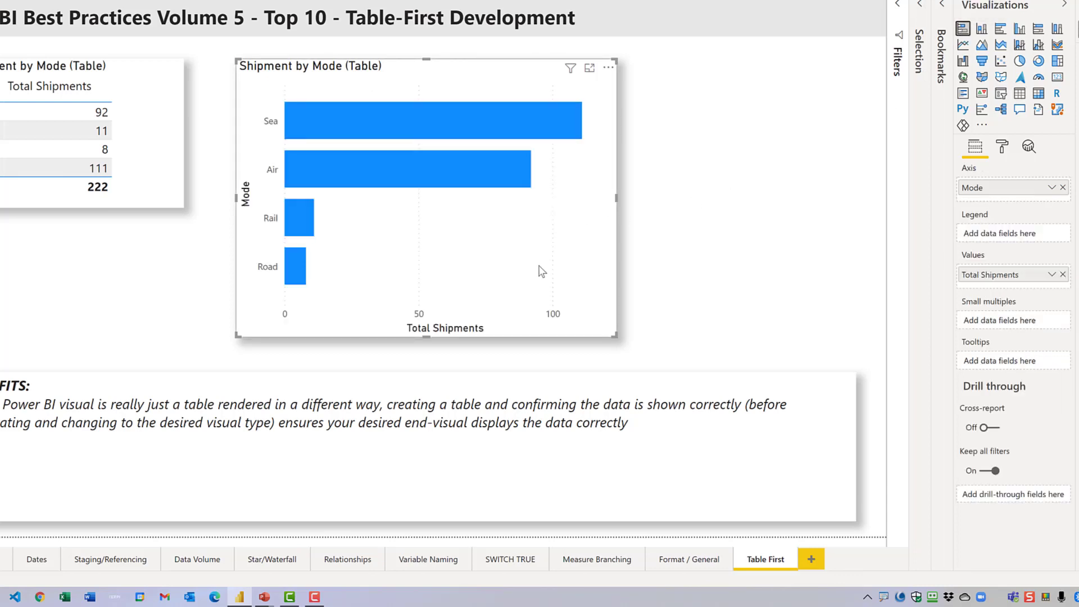
click(1003, 147)
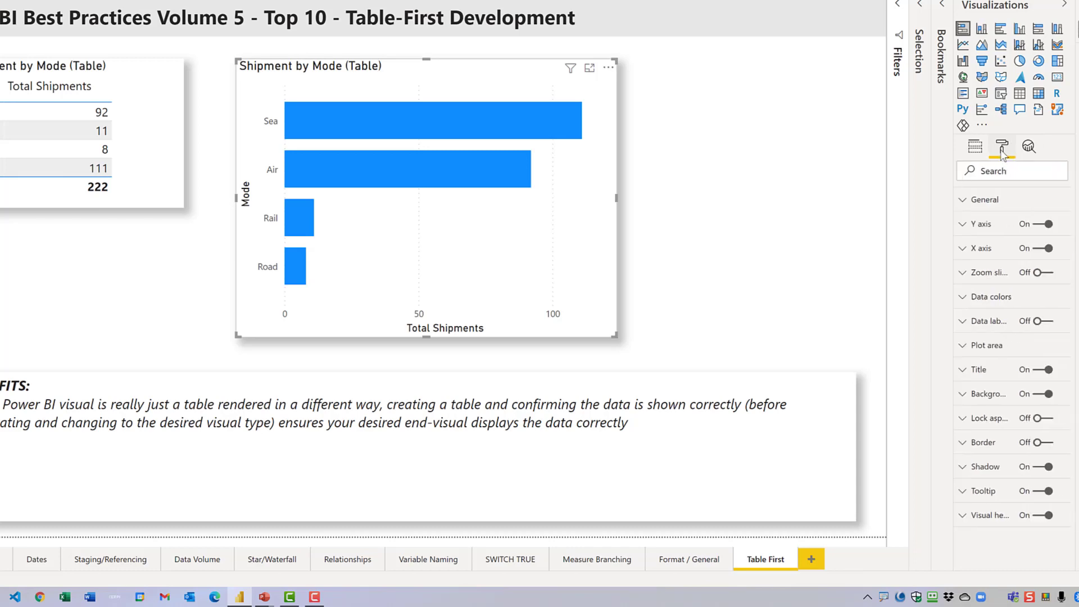
click(962, 373)
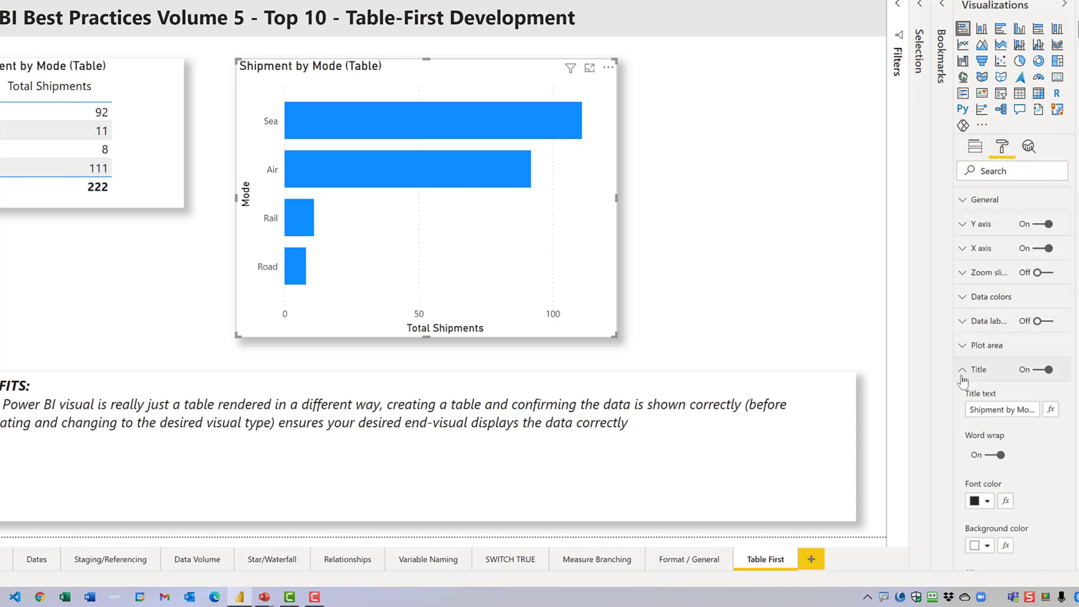
drag(954, 388, 874, 387)
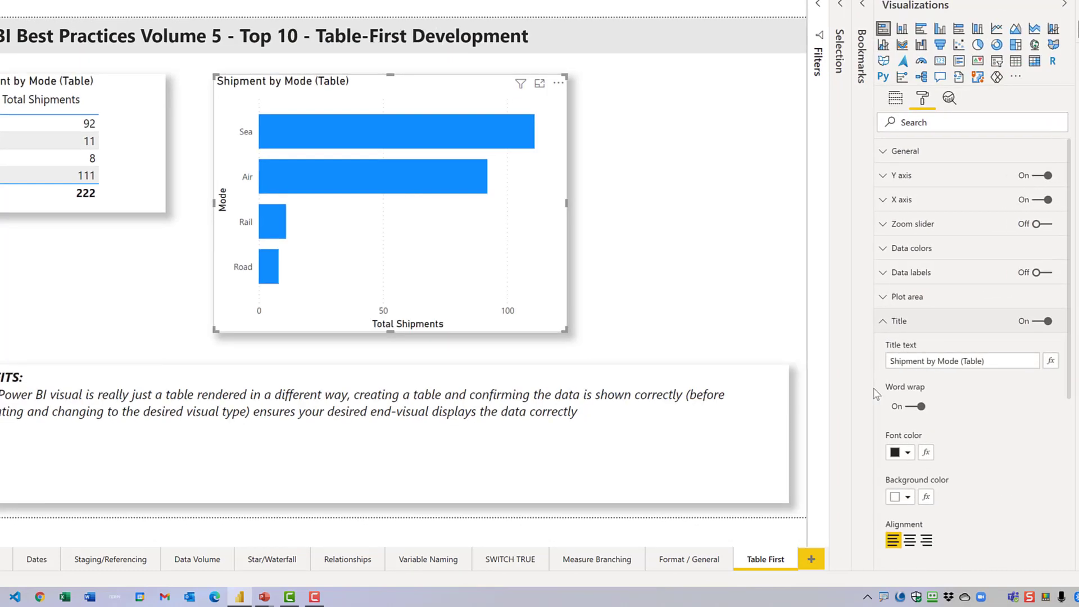
click(982, 362)
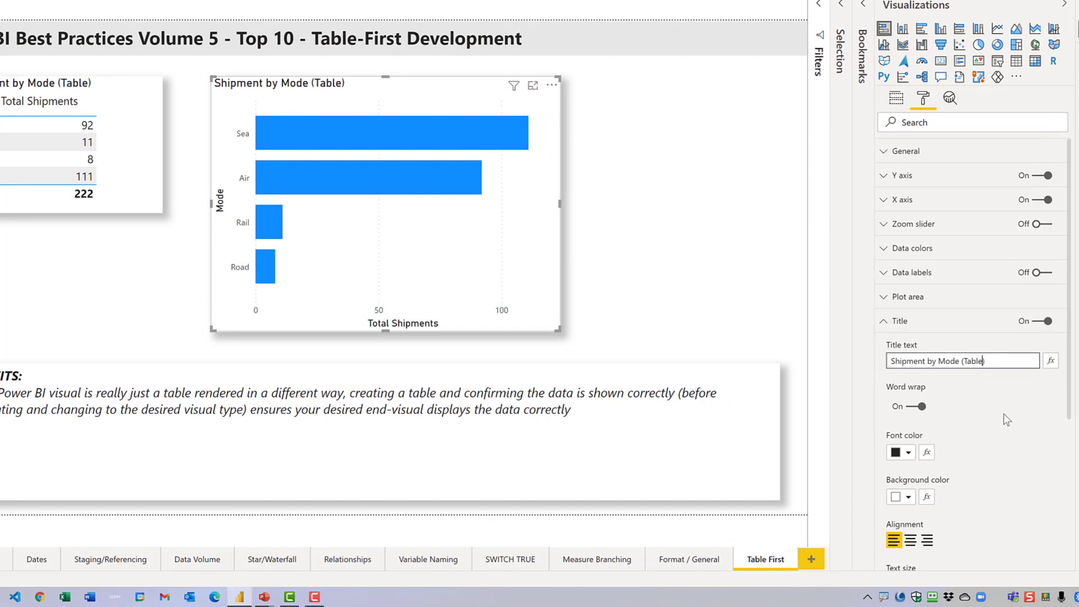
key(BackSpace)
key(BackSpace)
key(BackSpace)
key(BackSpace)
key(BackSpace)
text(Bar Chart)
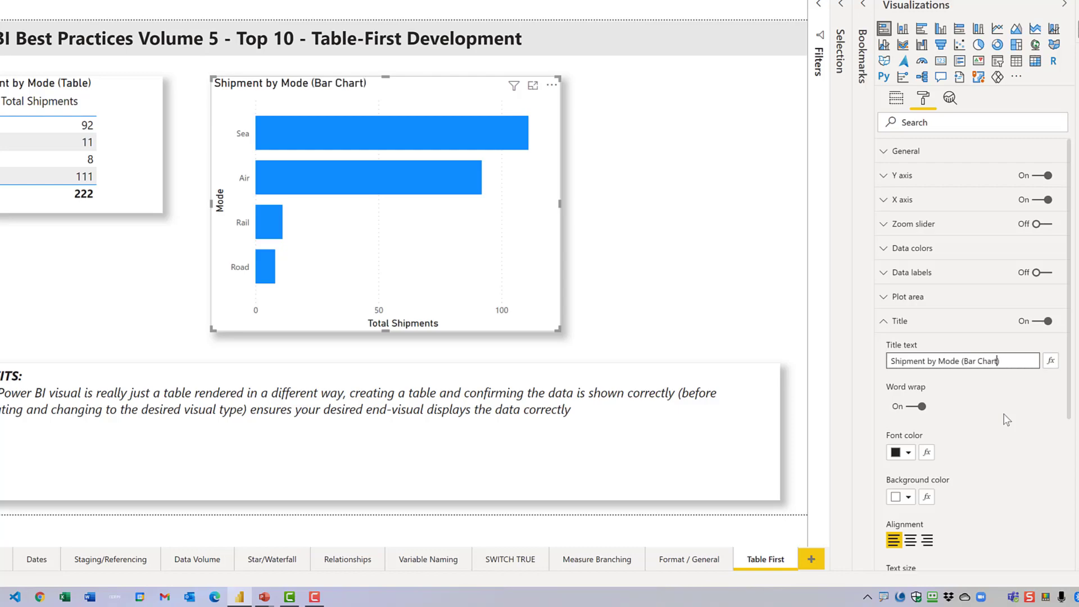